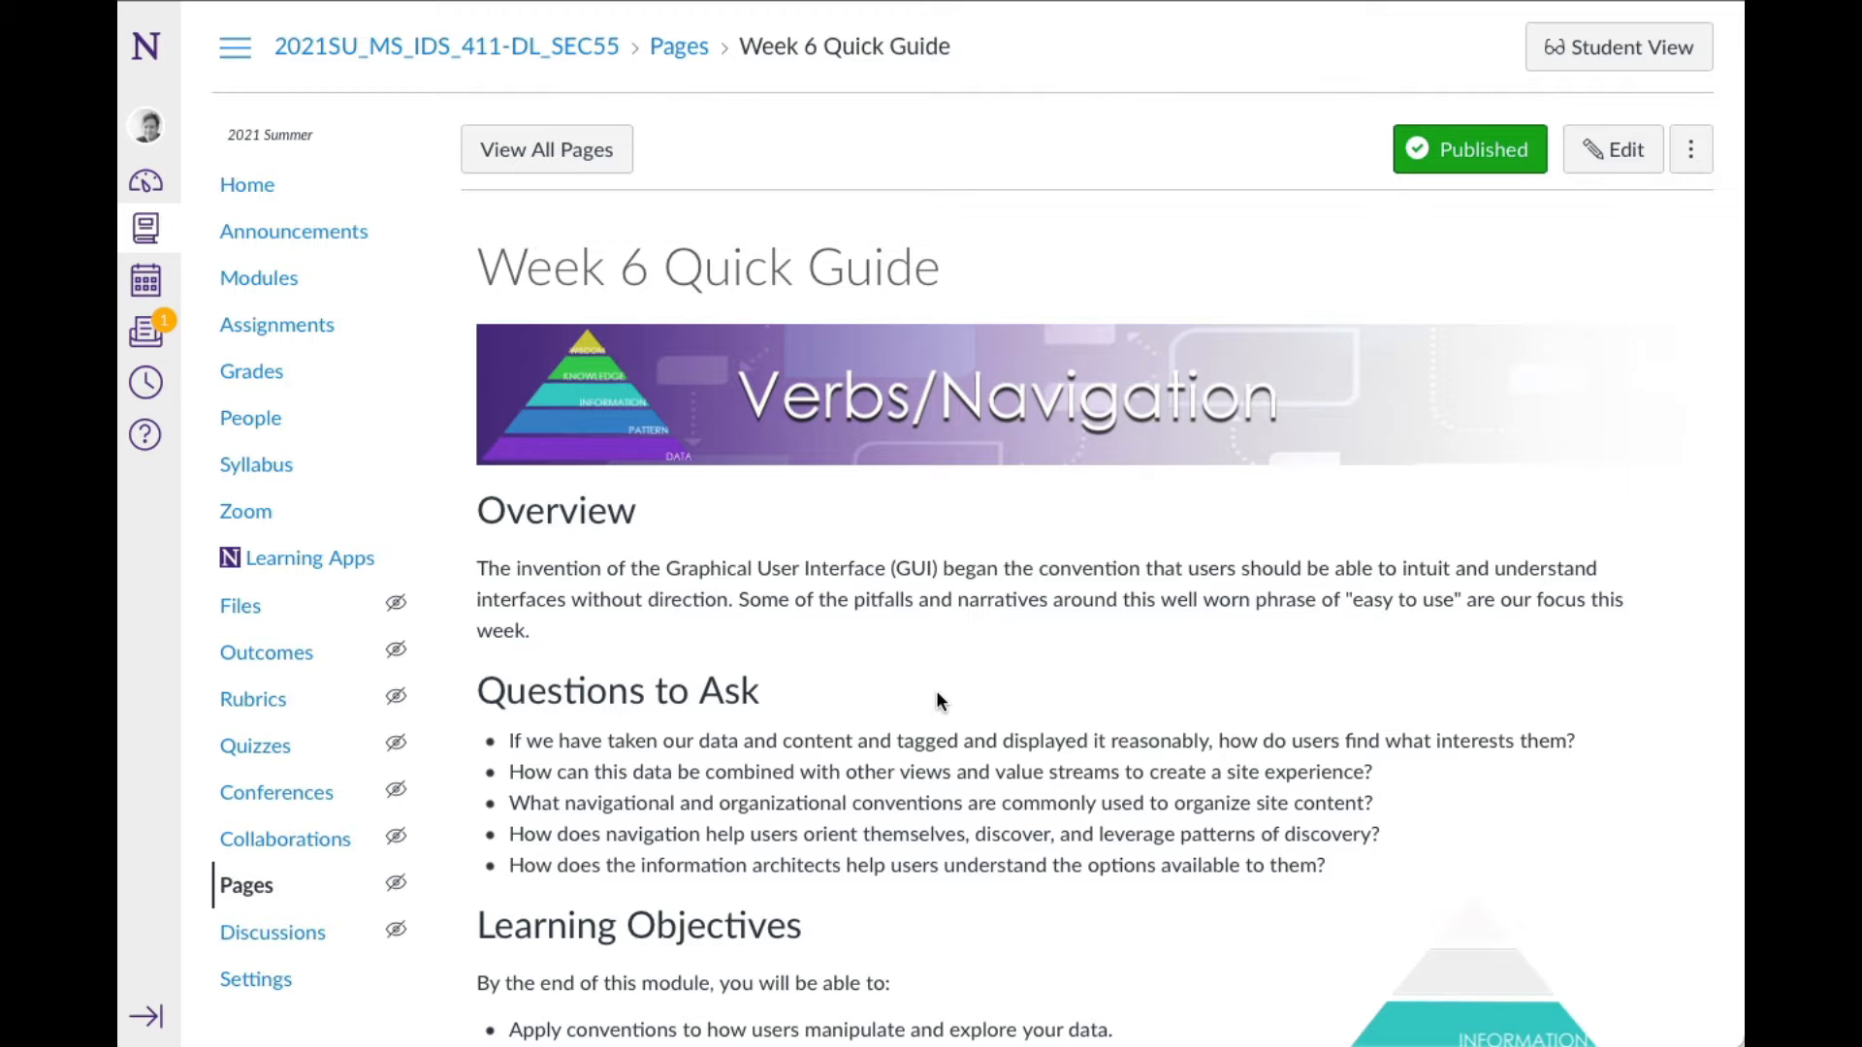
scroll(936, 701, down, 2)
scroll(1124, 745, down, 2)
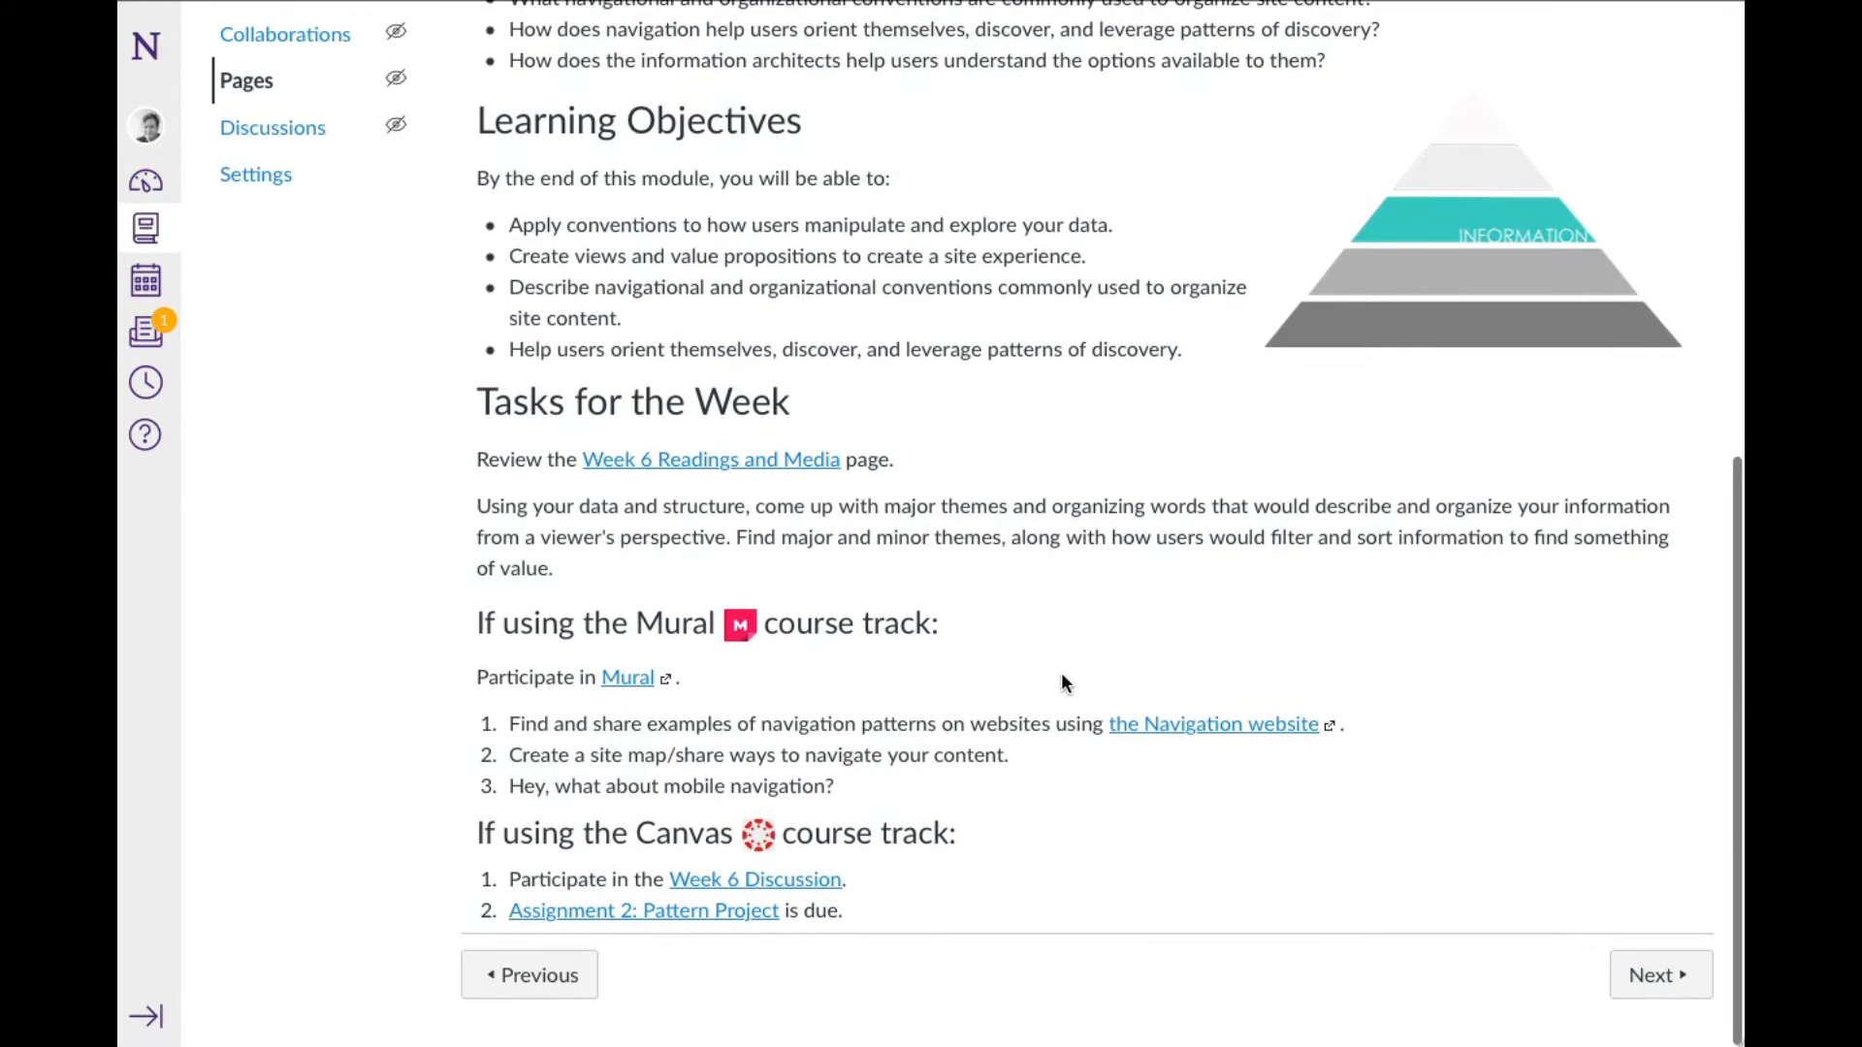
scroll(1061, 672, up, 1)
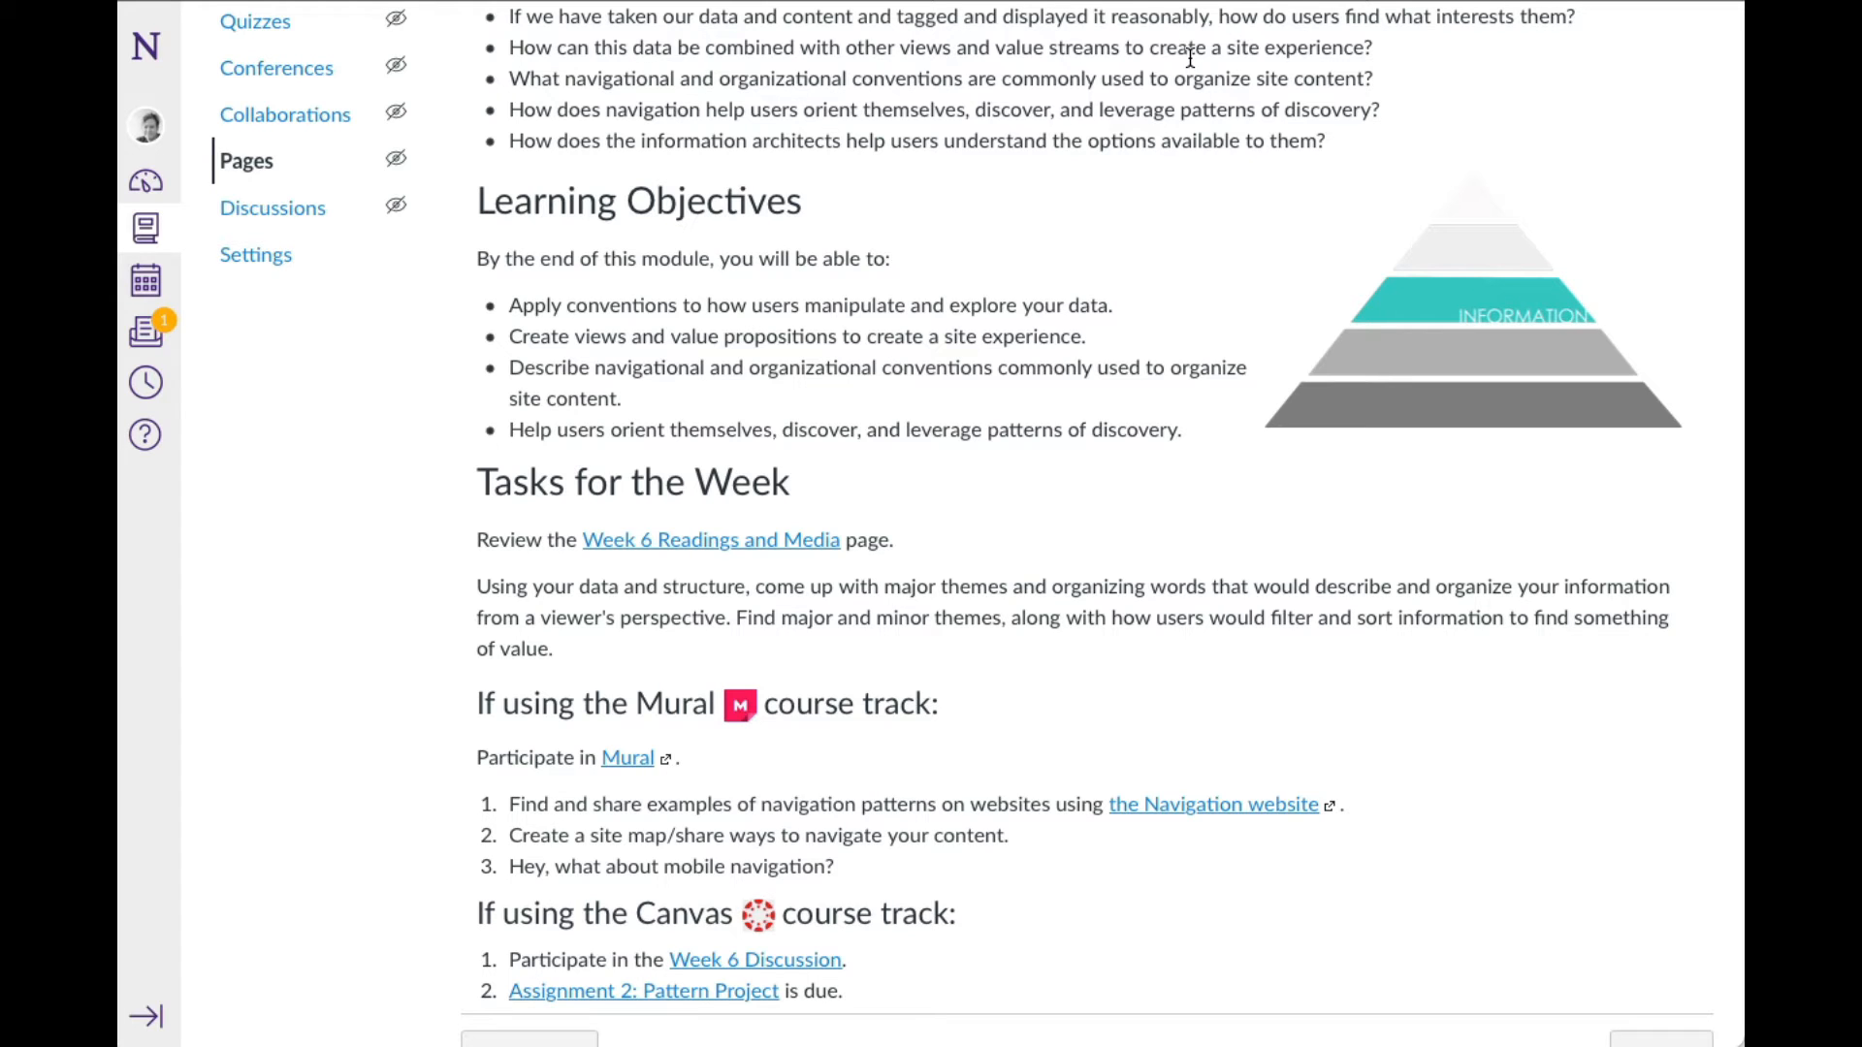
click(1240, 3)
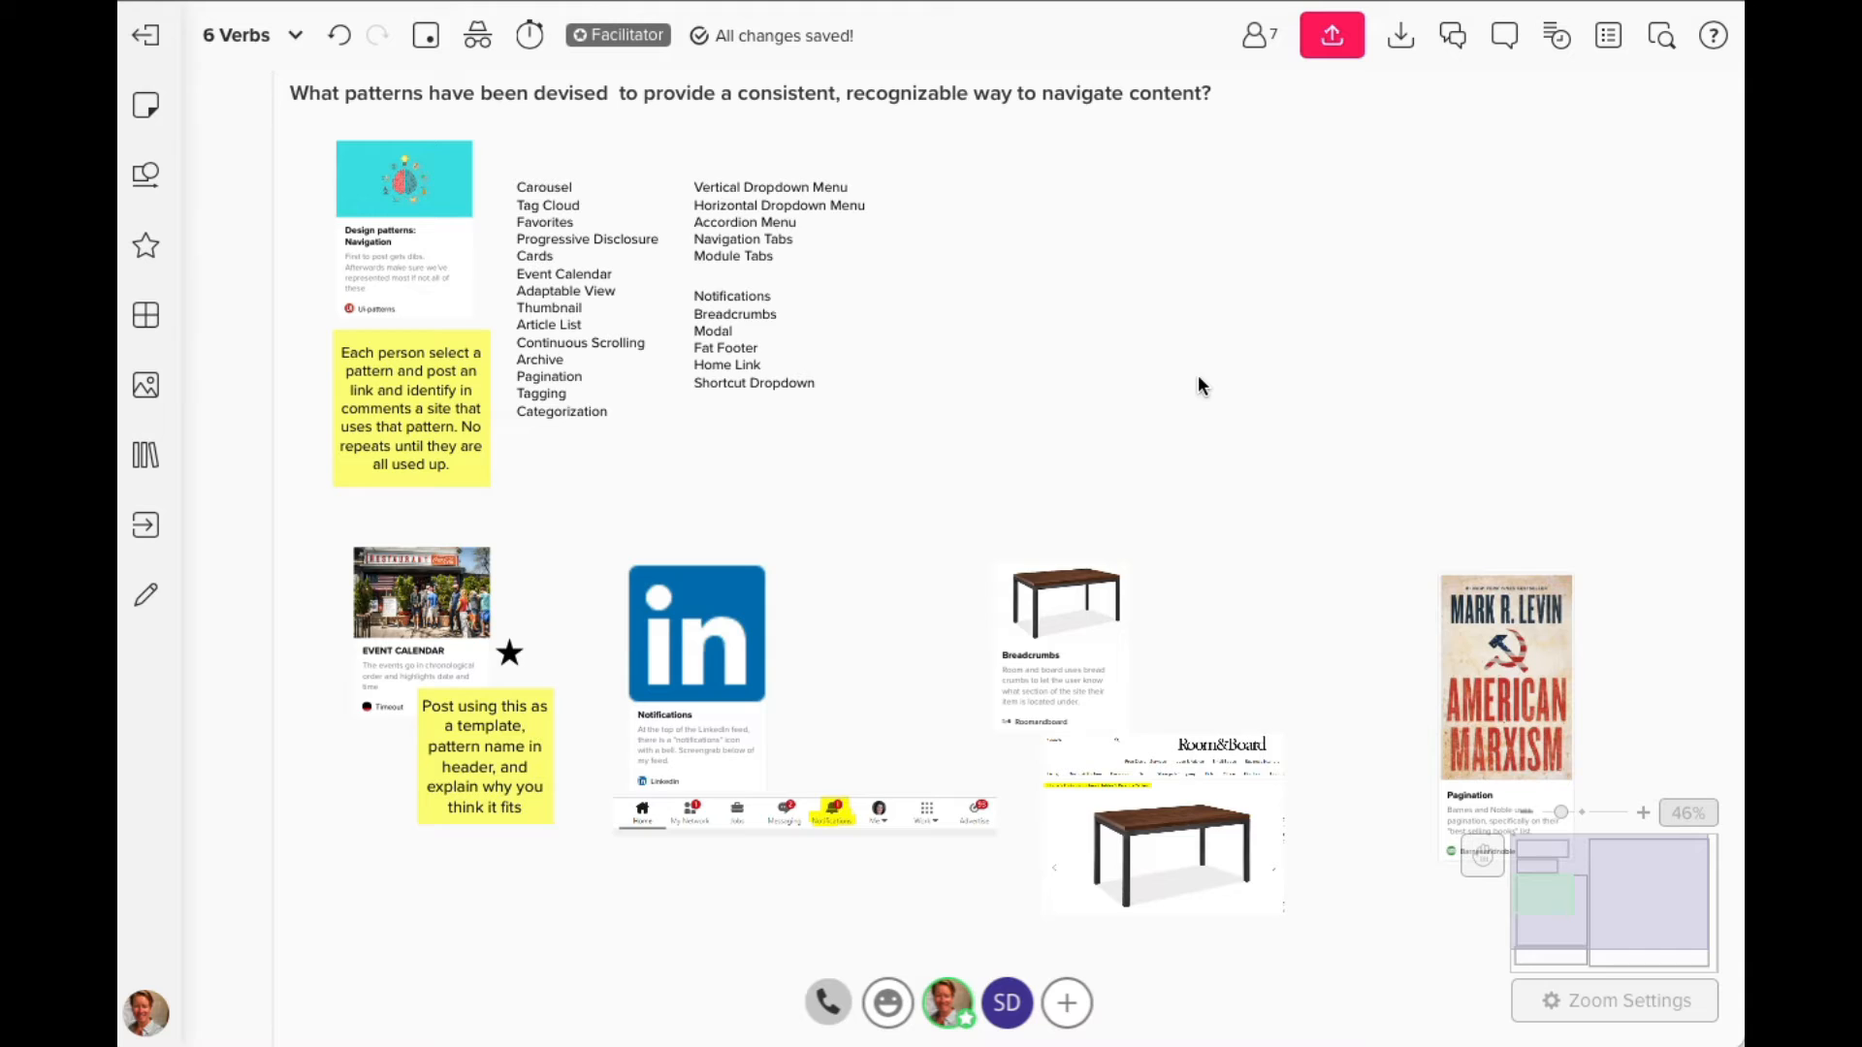
scroll(1085, 454, down, 3)
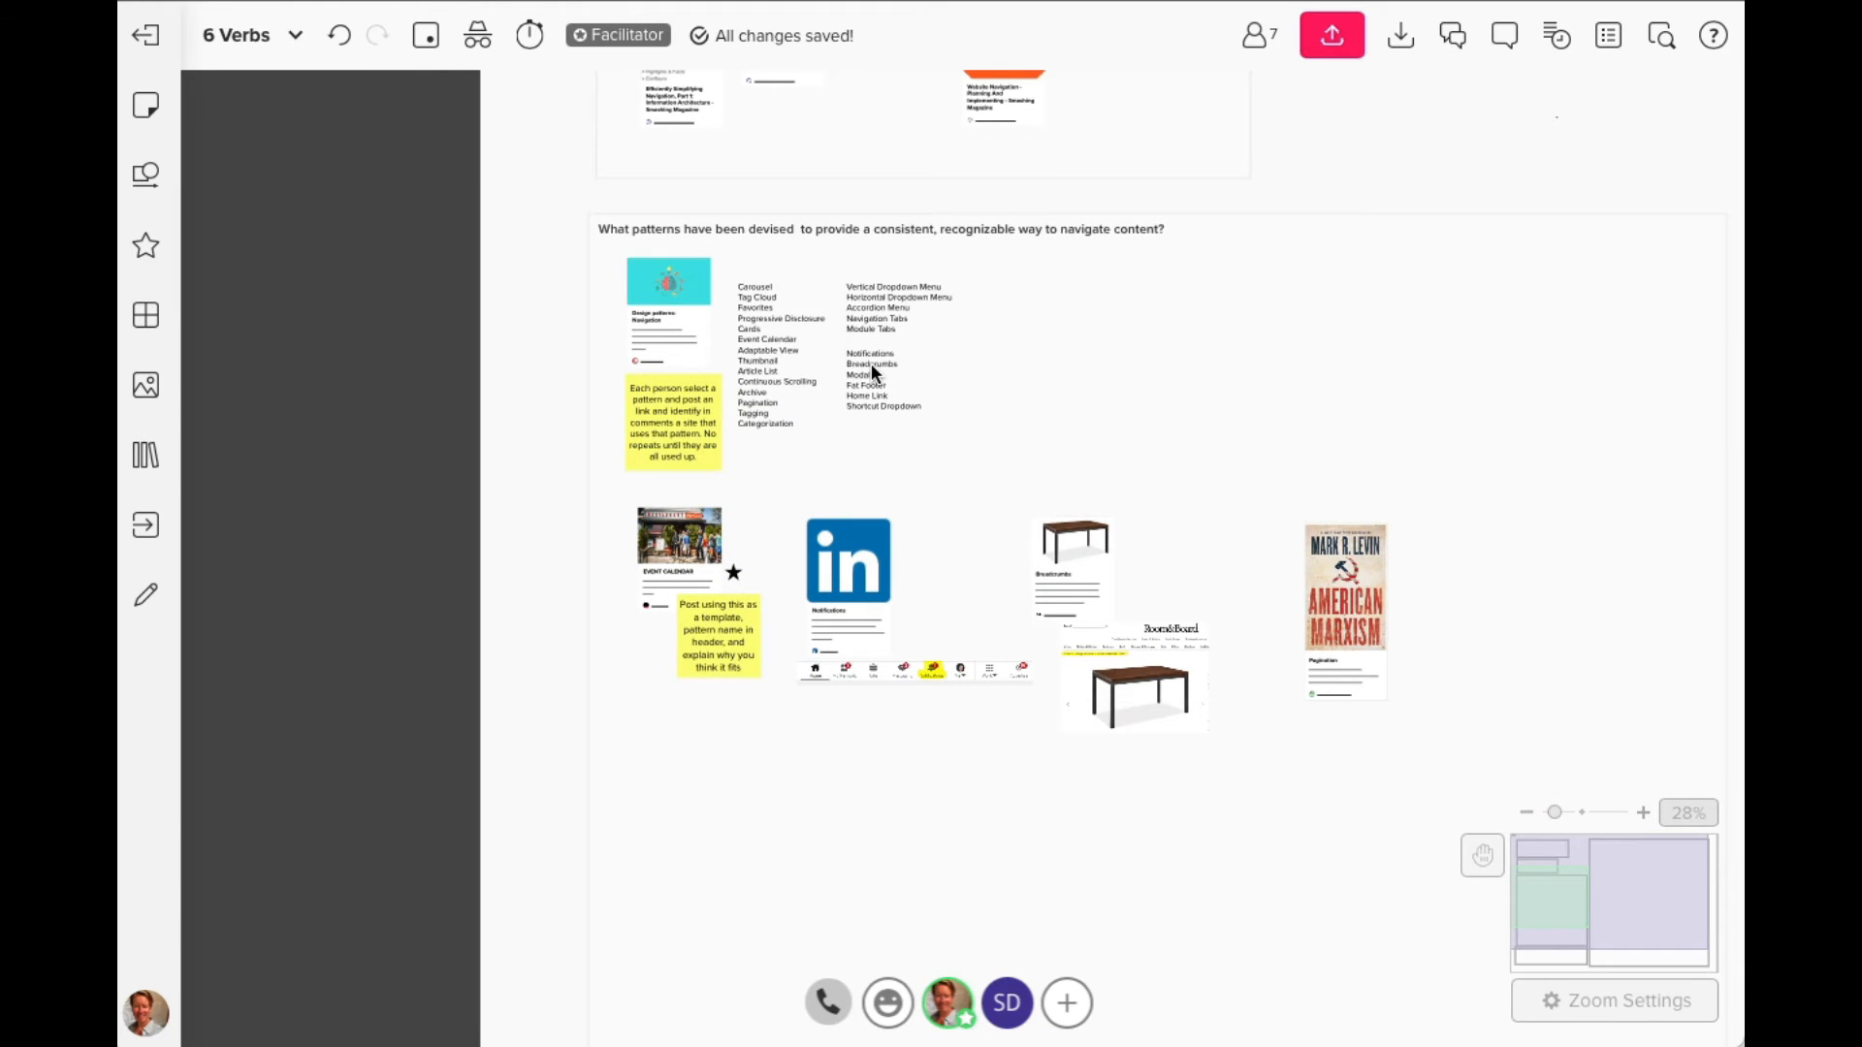
scroll(871, 363, up, 4)
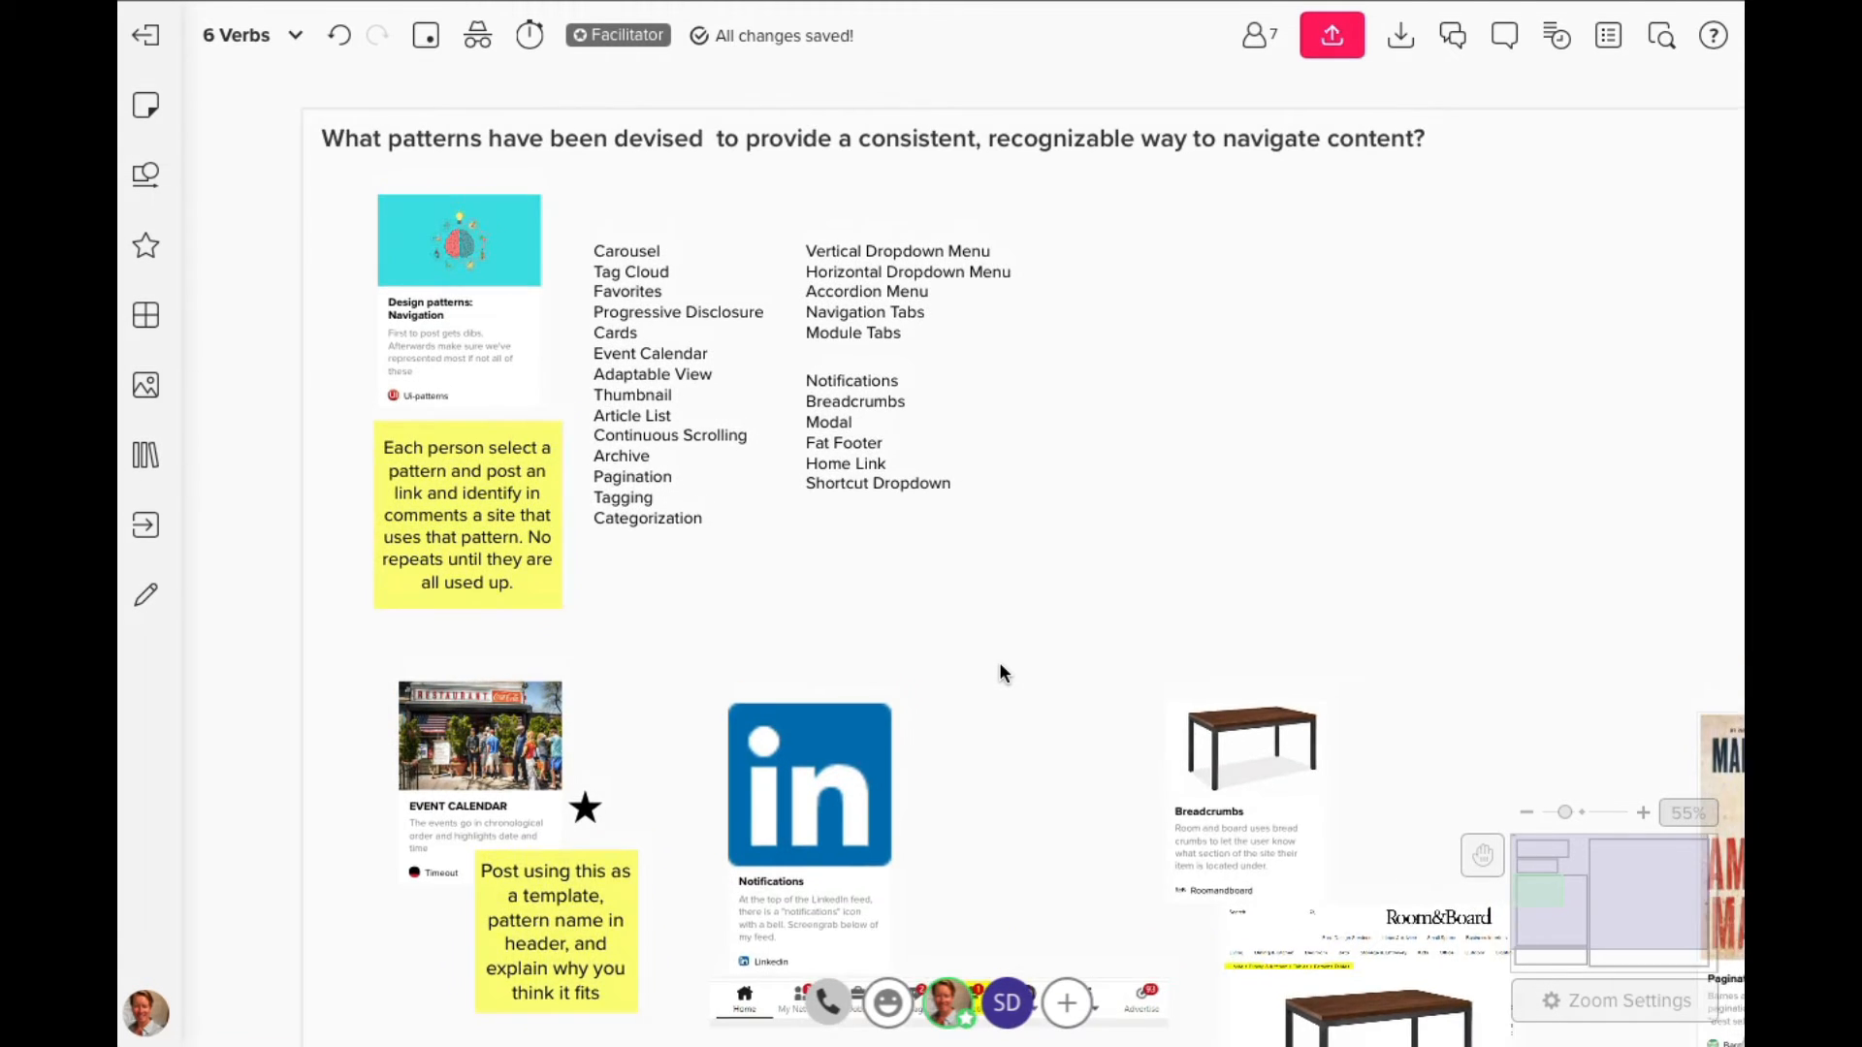
scroll(1000, 673, down, 2)
scroll(1000, 672, right, 2)
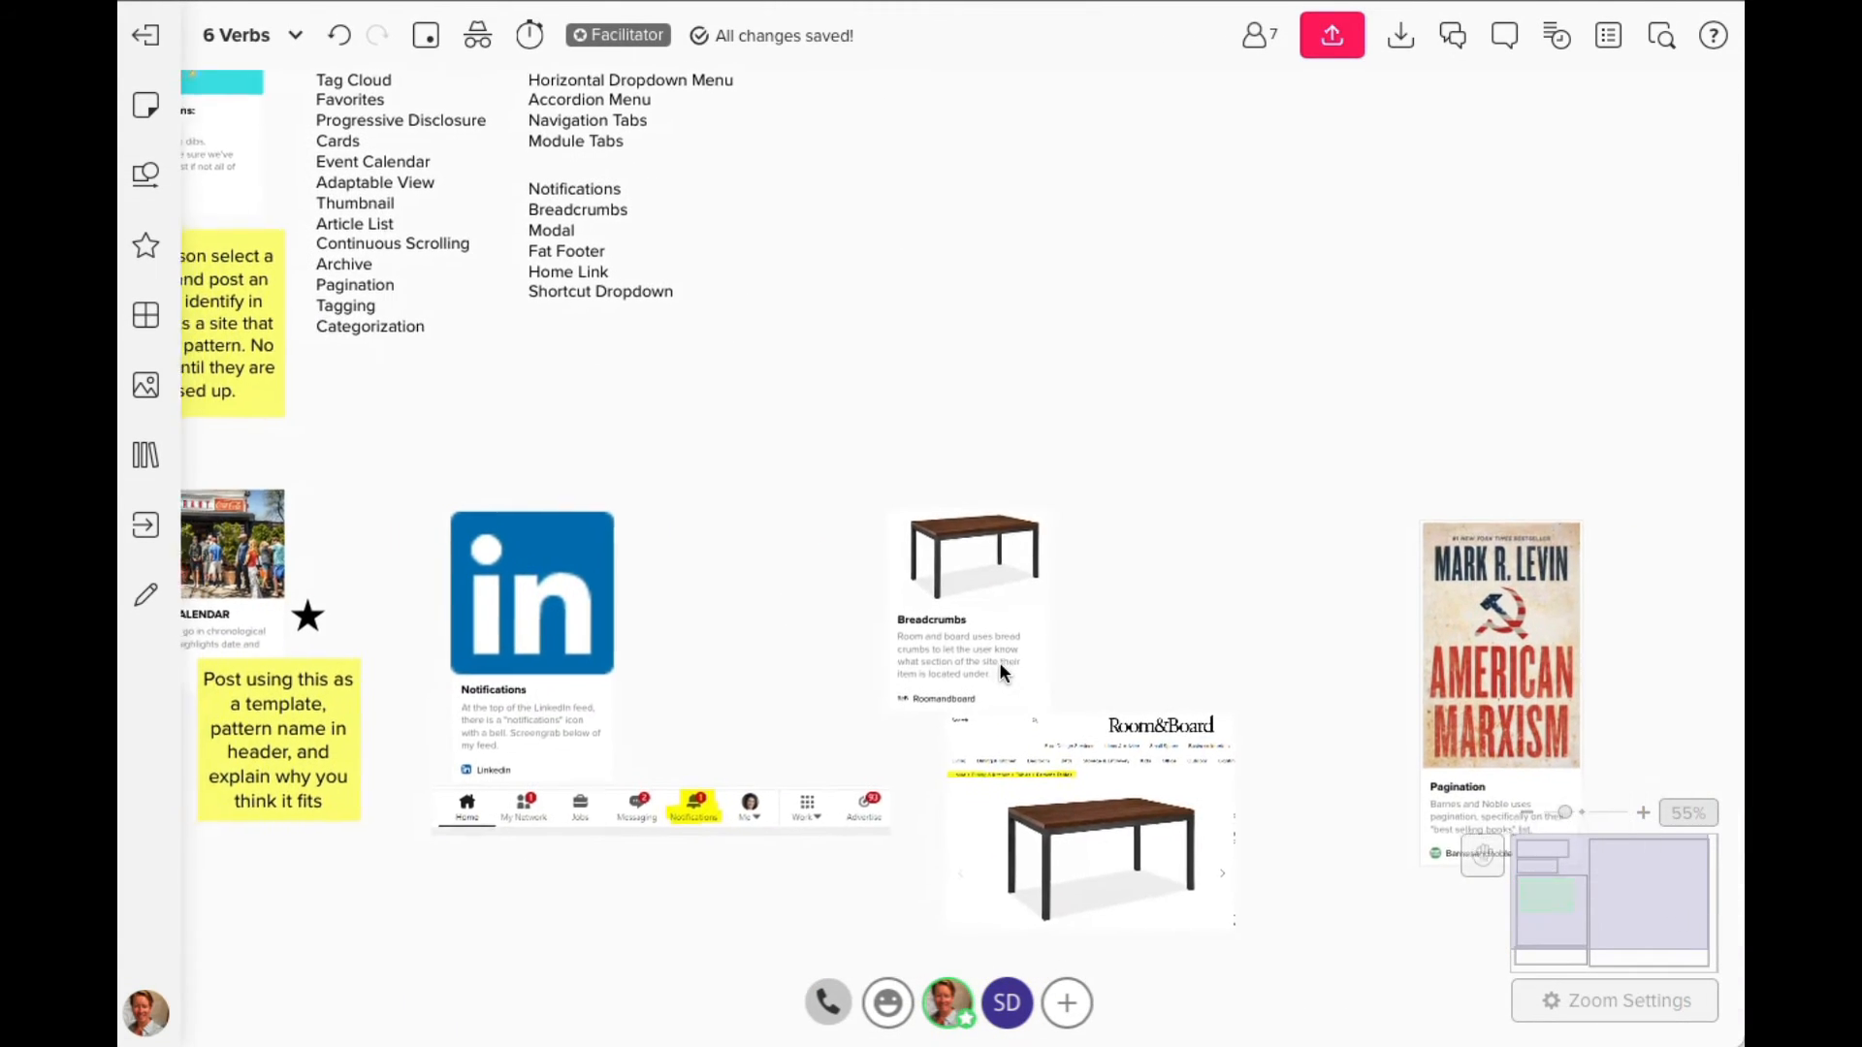
scroll(999, 672, down, 2)
mouse_move(1091, 815)
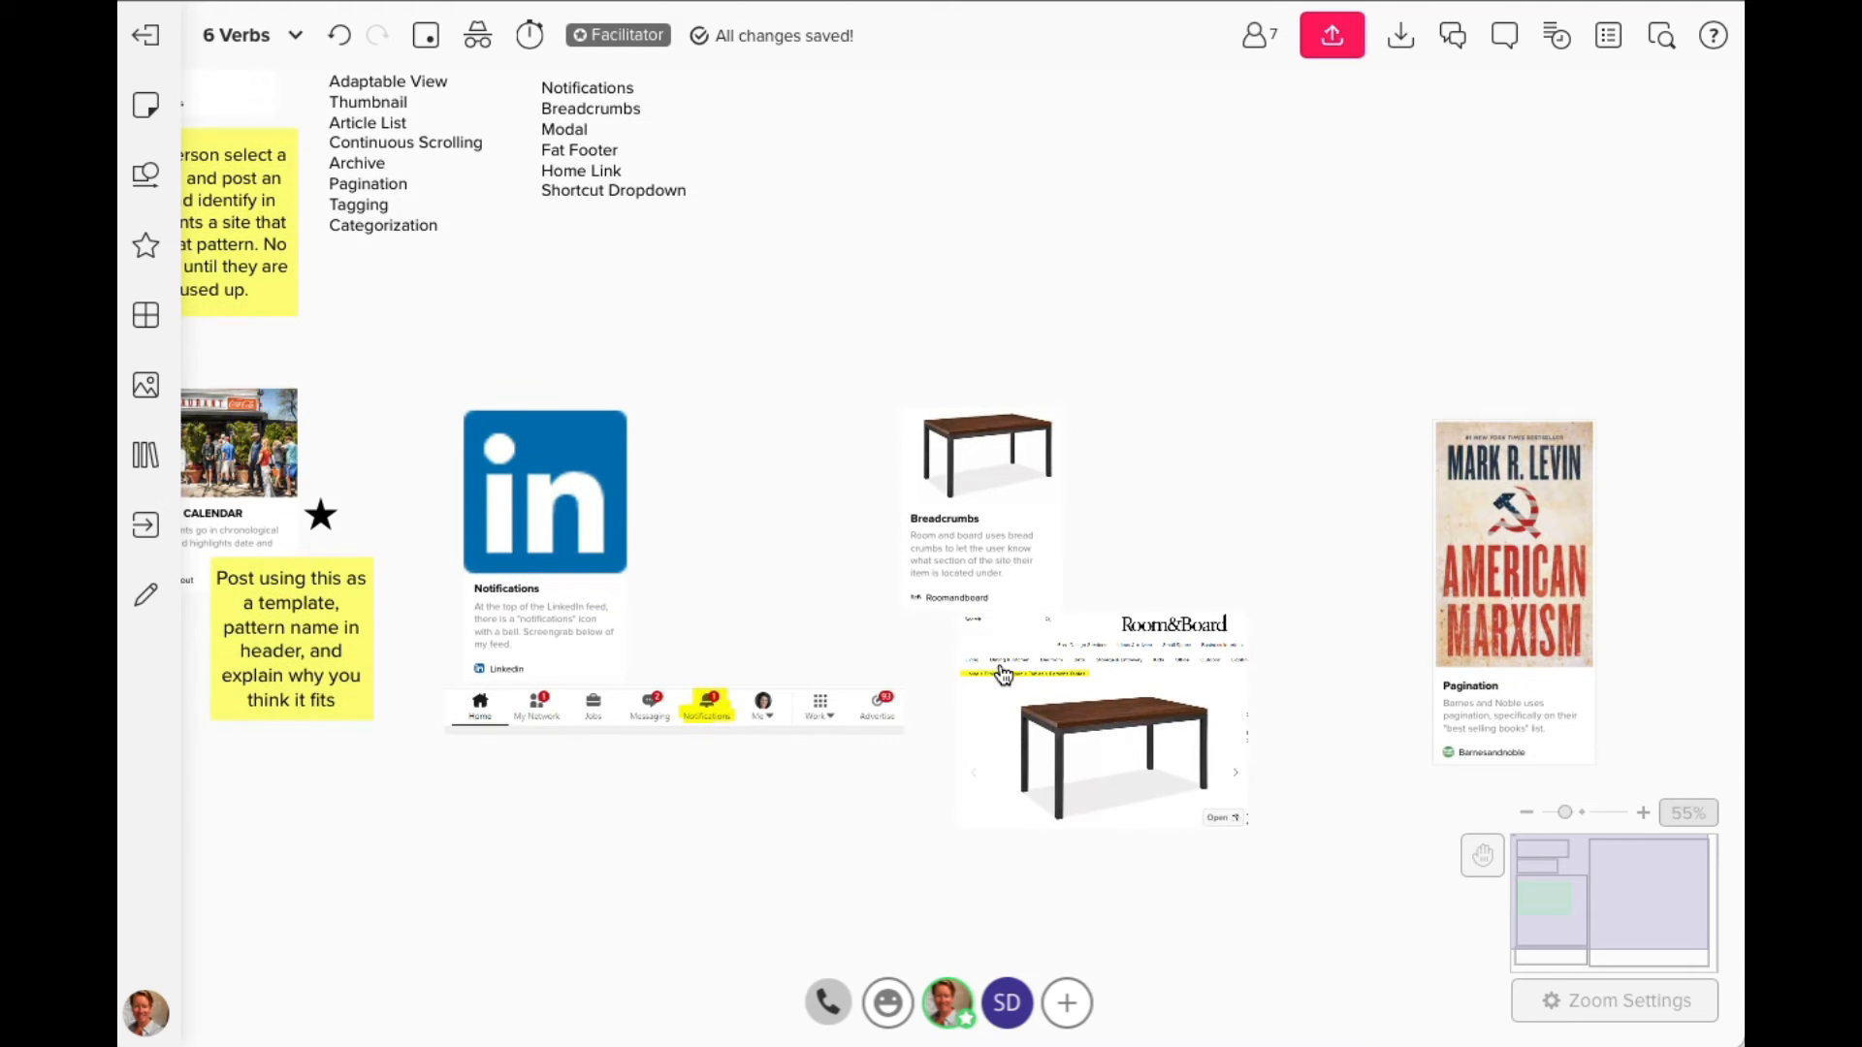
scroll(1000, 672, up, 1)
scroll(999, 672, up, 3)
scroll(999, 673, up, 3)
scroll(1000, 673, down, 4)
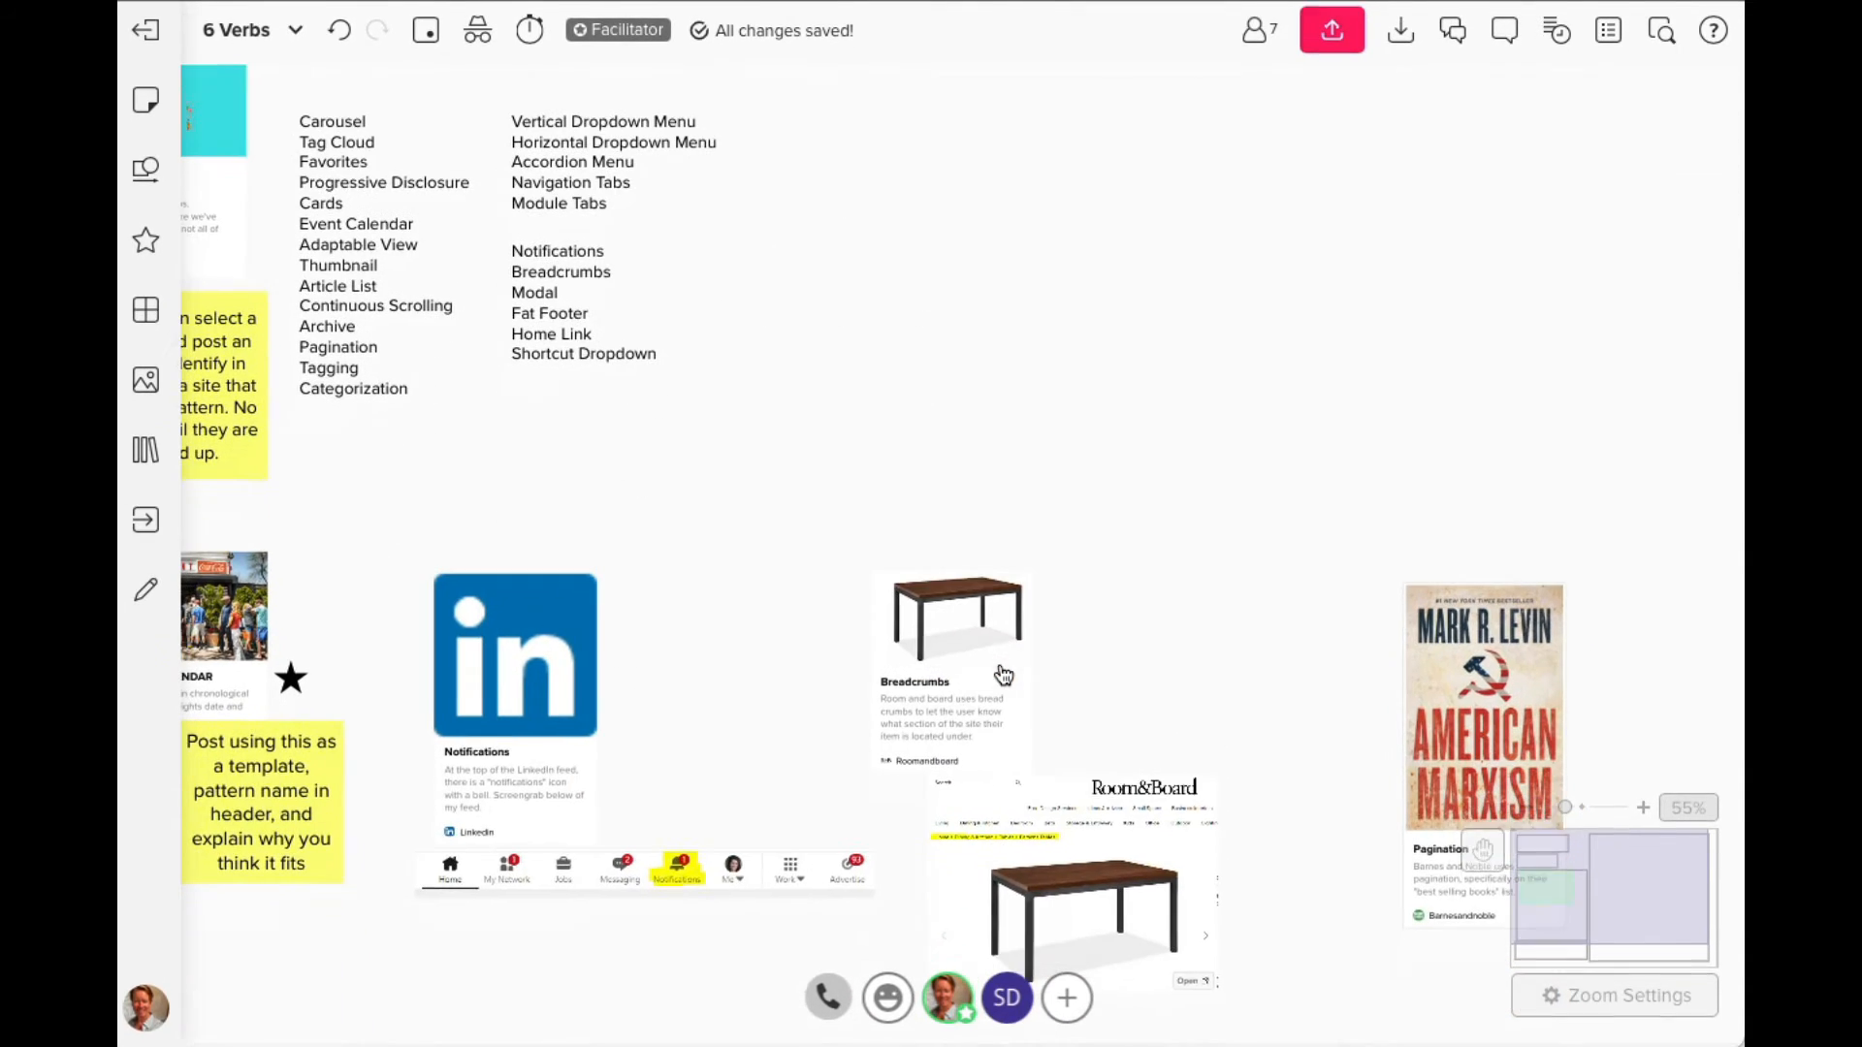
scroll(1004, 675, down, 1)
right_click(948, 682)
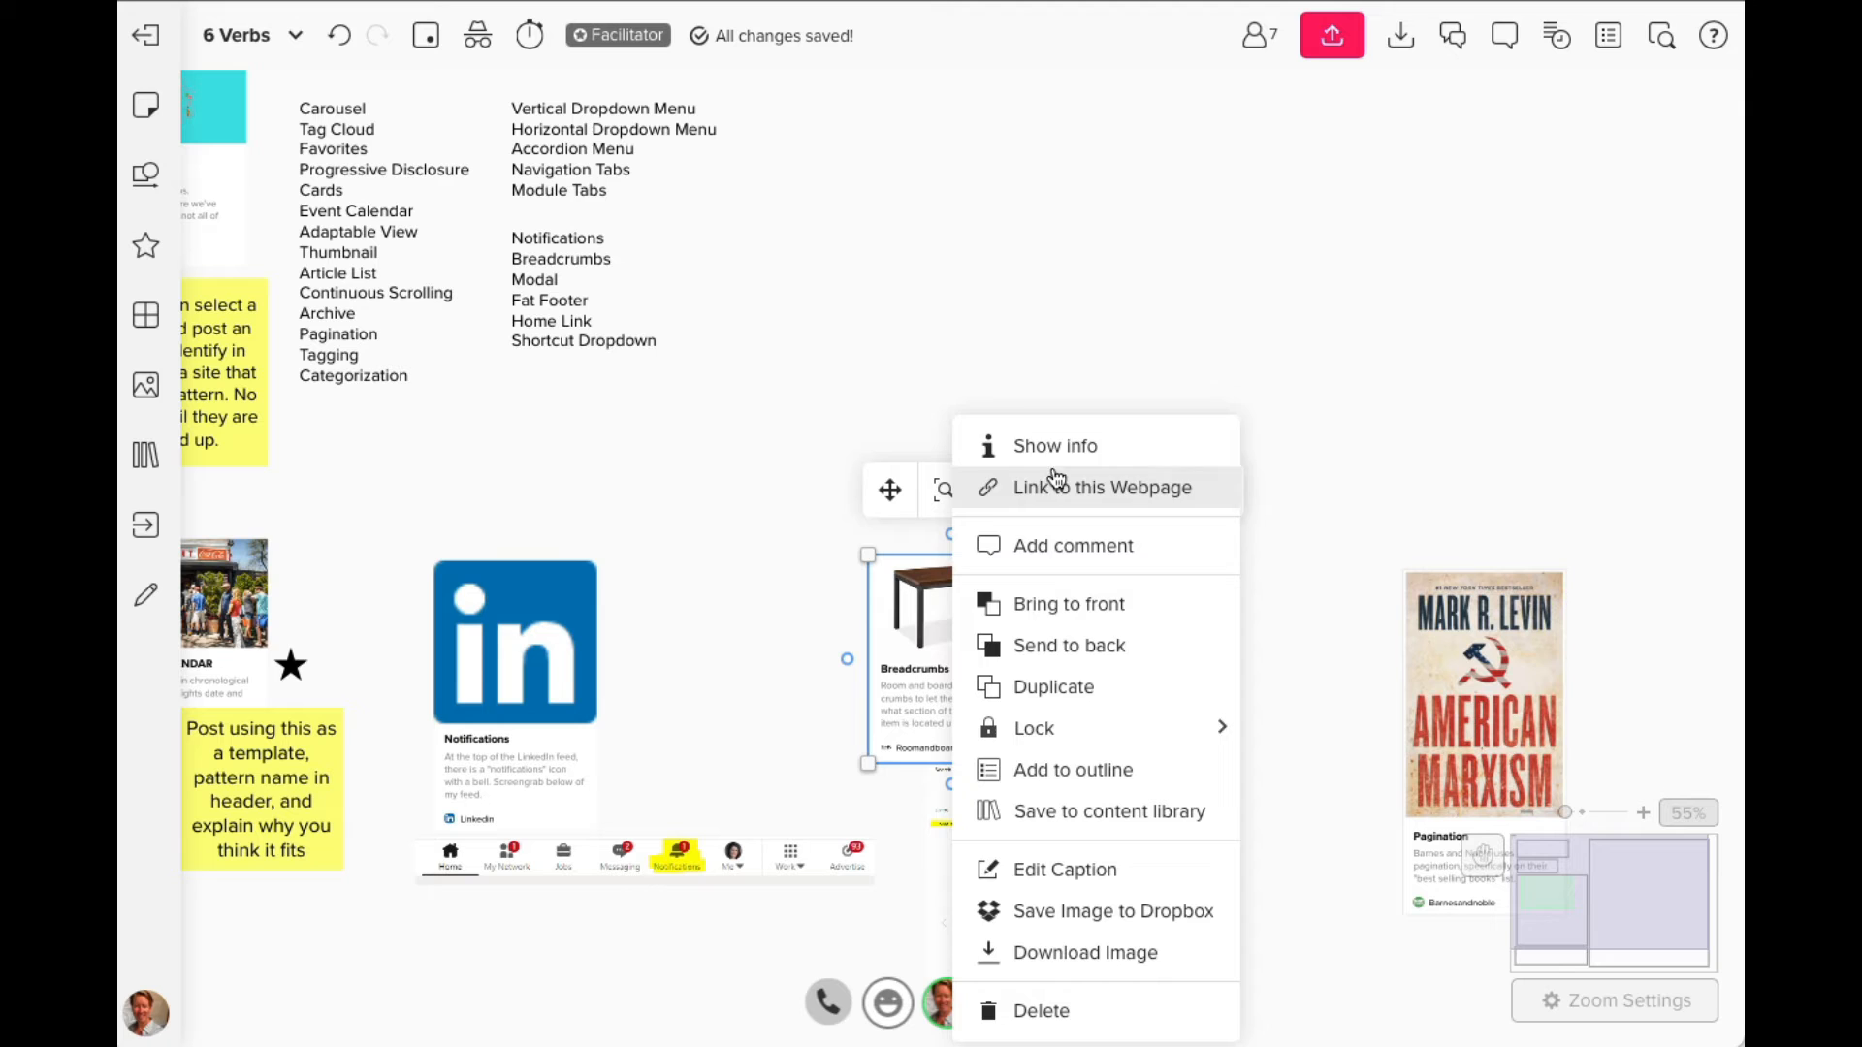
click(1227, 299)
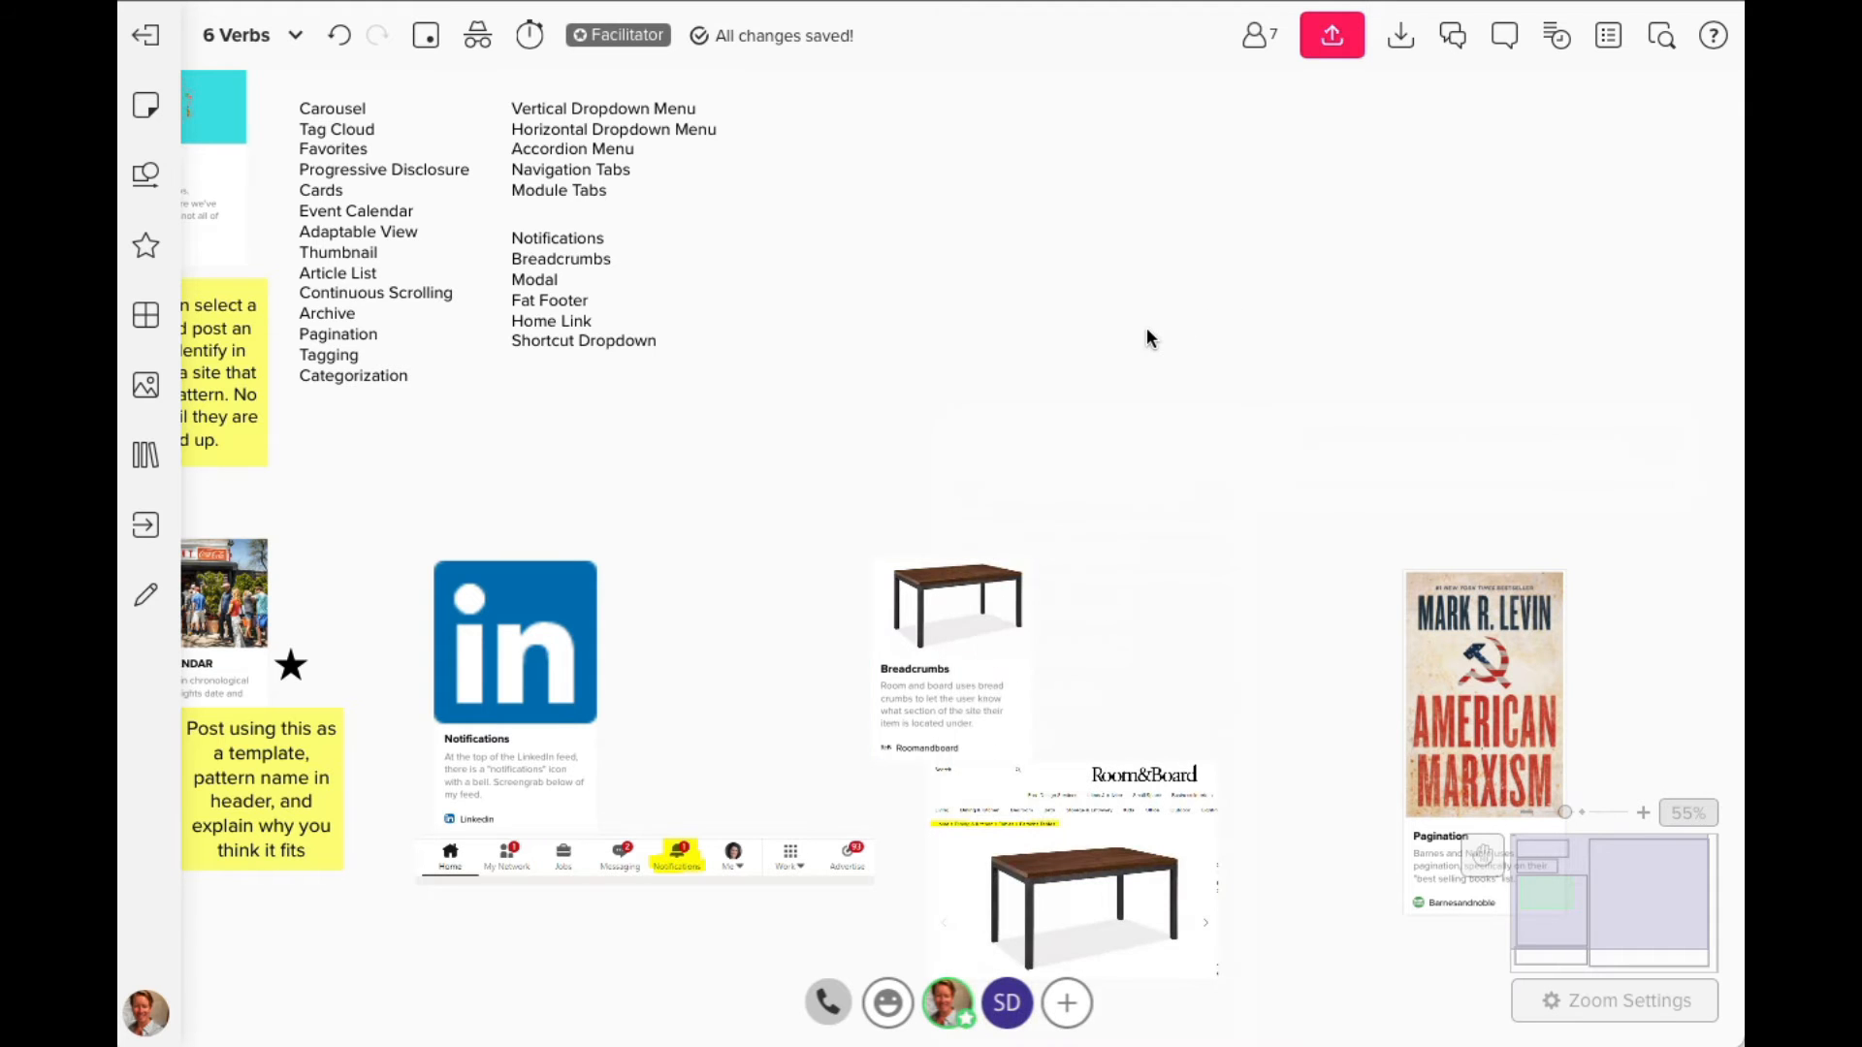
scroll(1147, 328, down, 3)
scroll(1146, 337, up, 2)
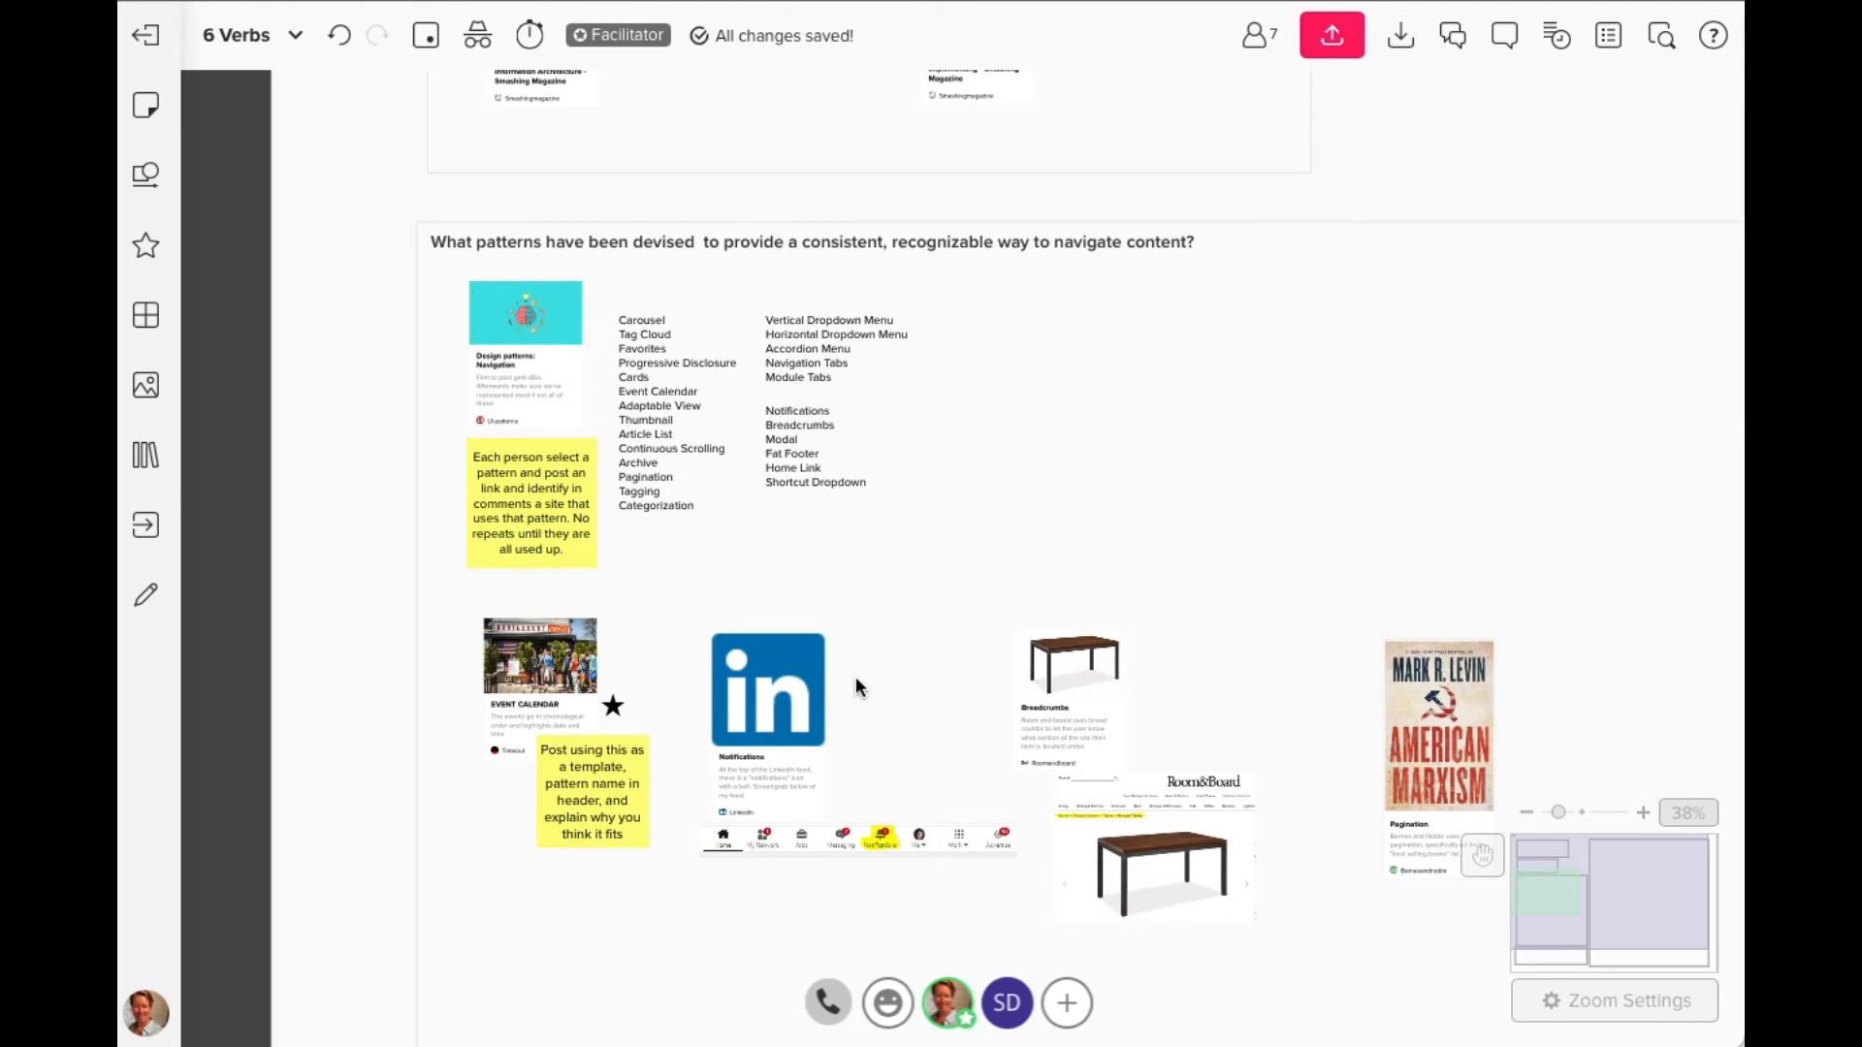
scroll(865, 704, up, 3)
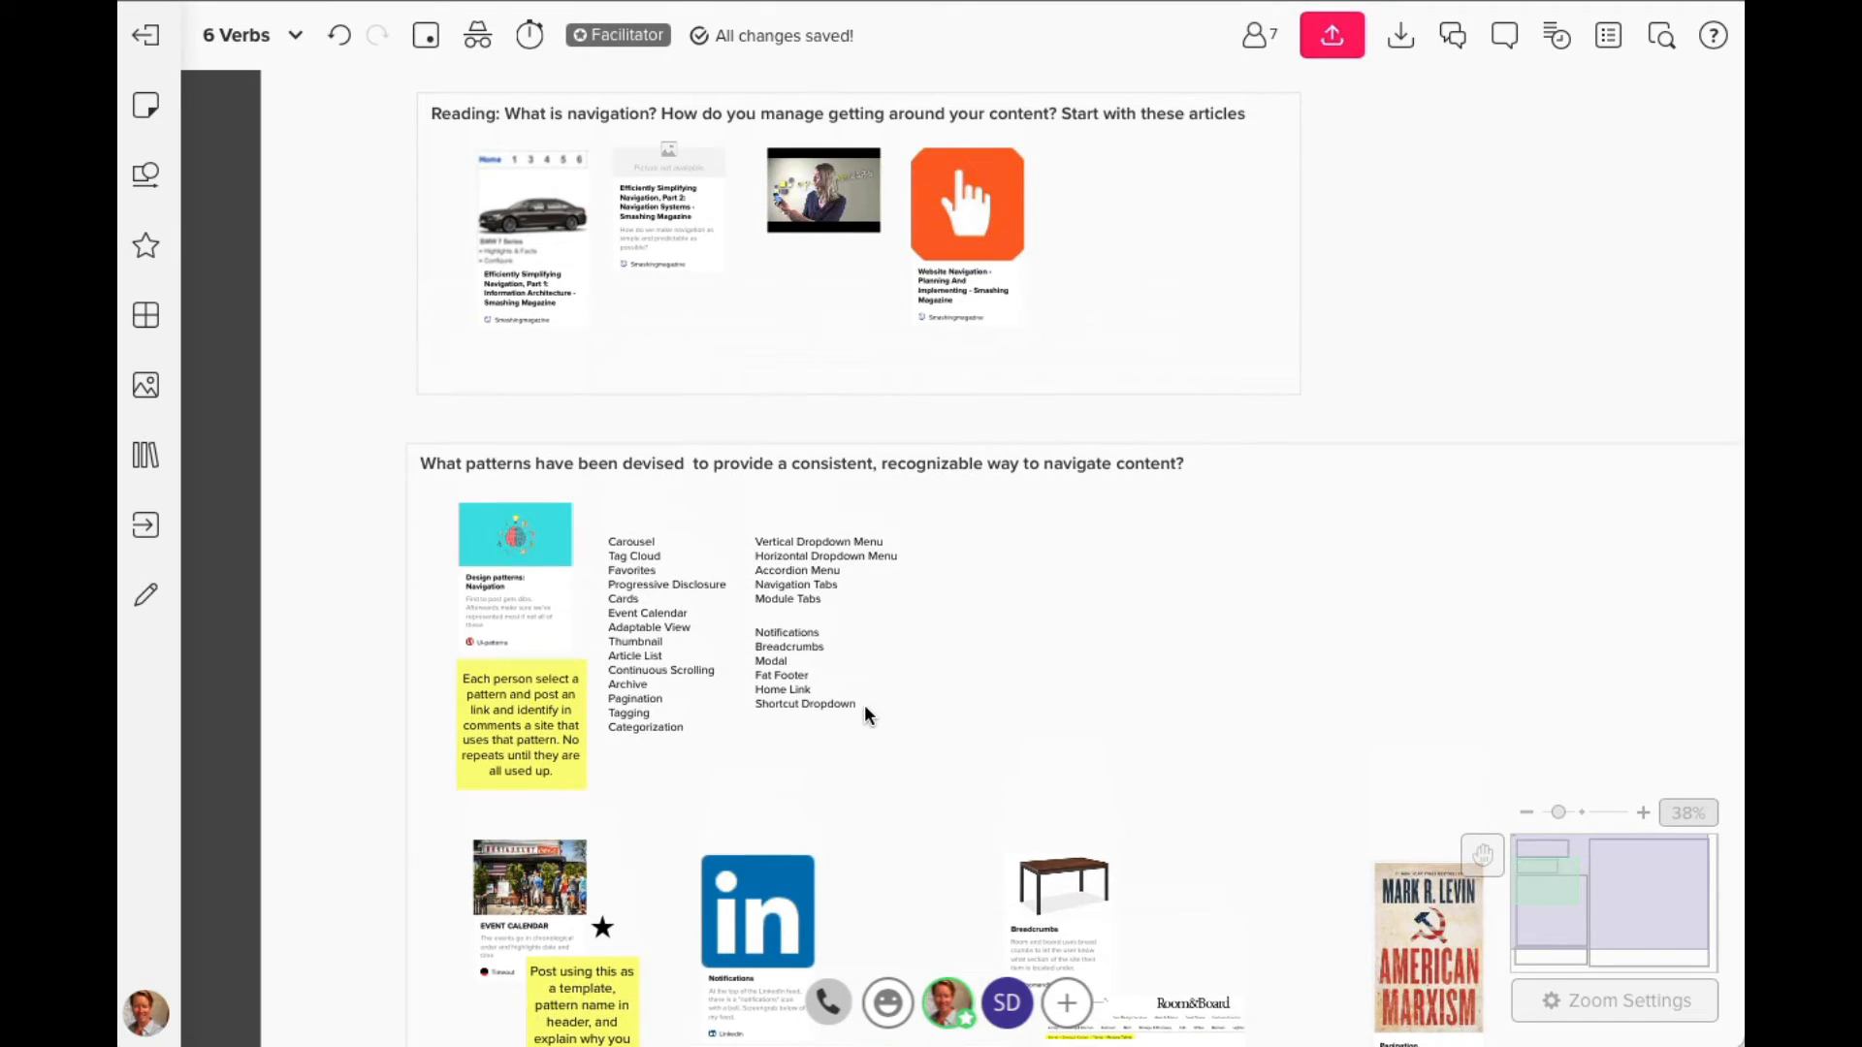
scroll(864, 706, up, 2)
scroll(864, 704, up, 1)
scroll(864, 705, up, 2)
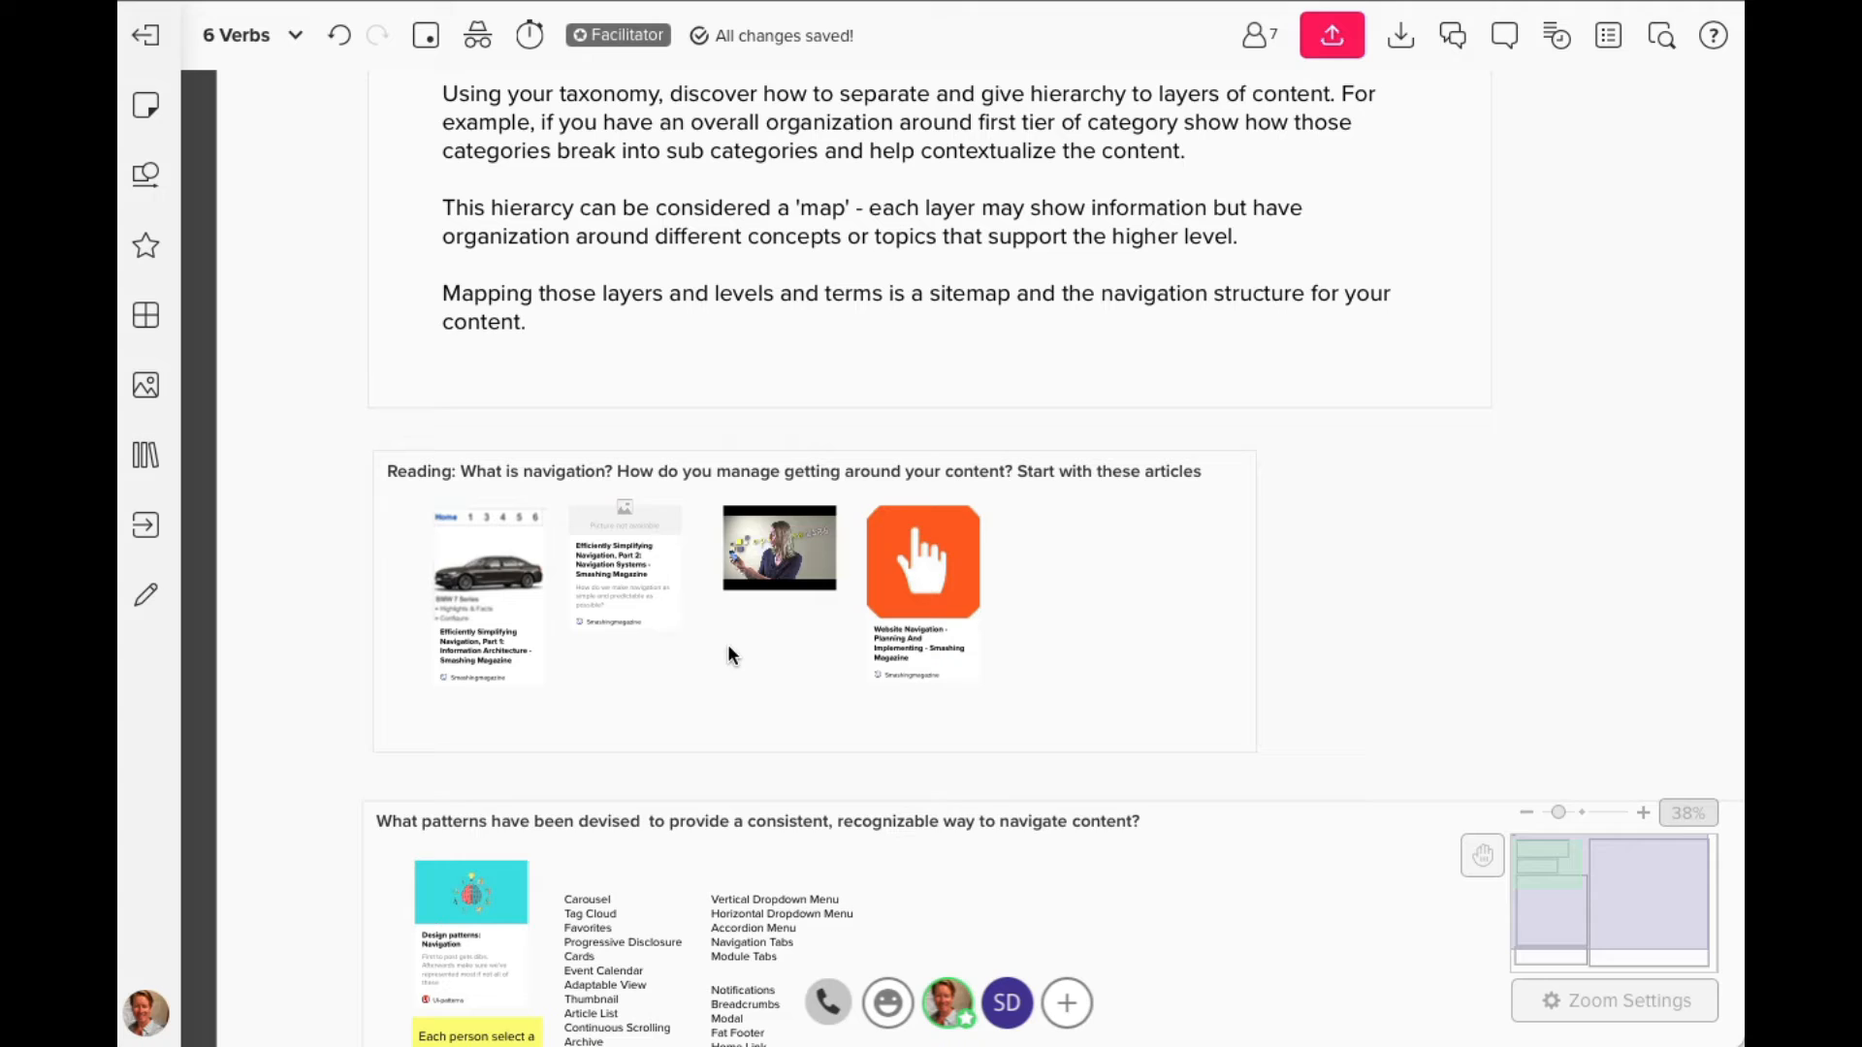
scroll(727, 653, up, 1)
scroll(727, 645, down, 1)
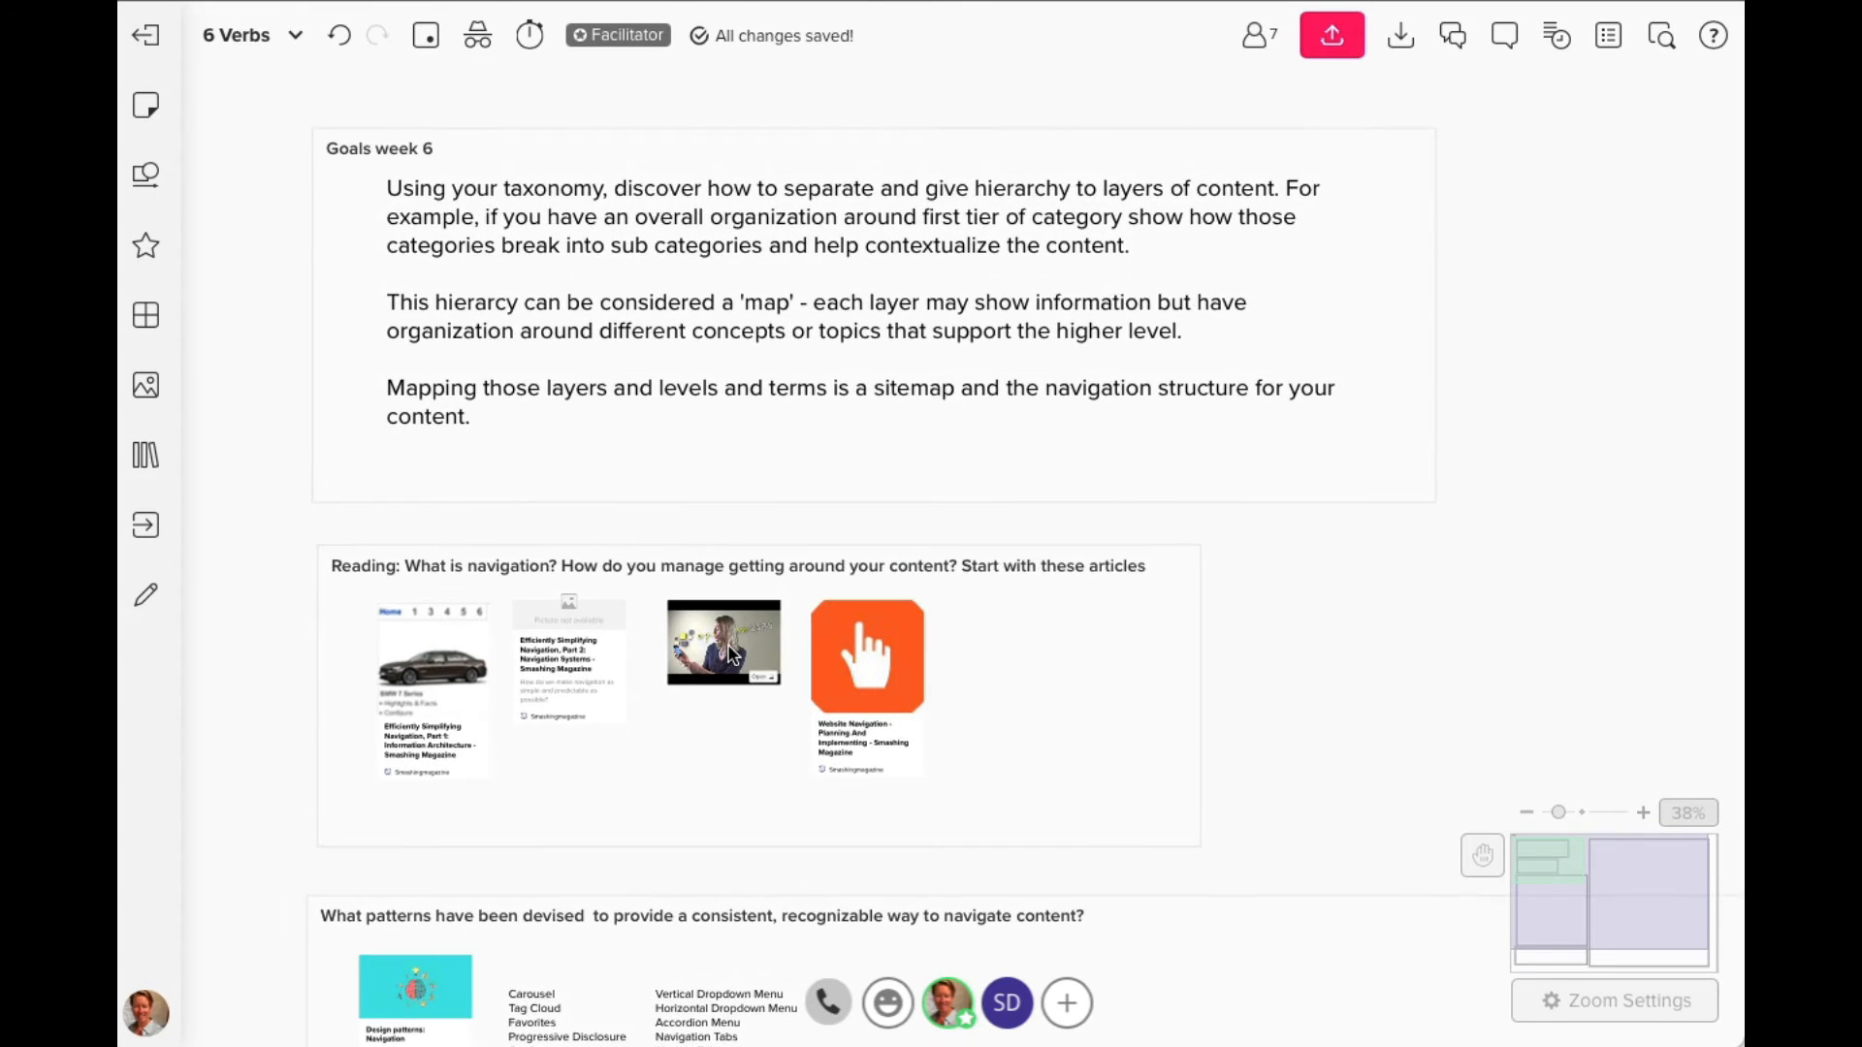
scroll(730, 655, down, 2)
scroll(933, 648, right, 3)
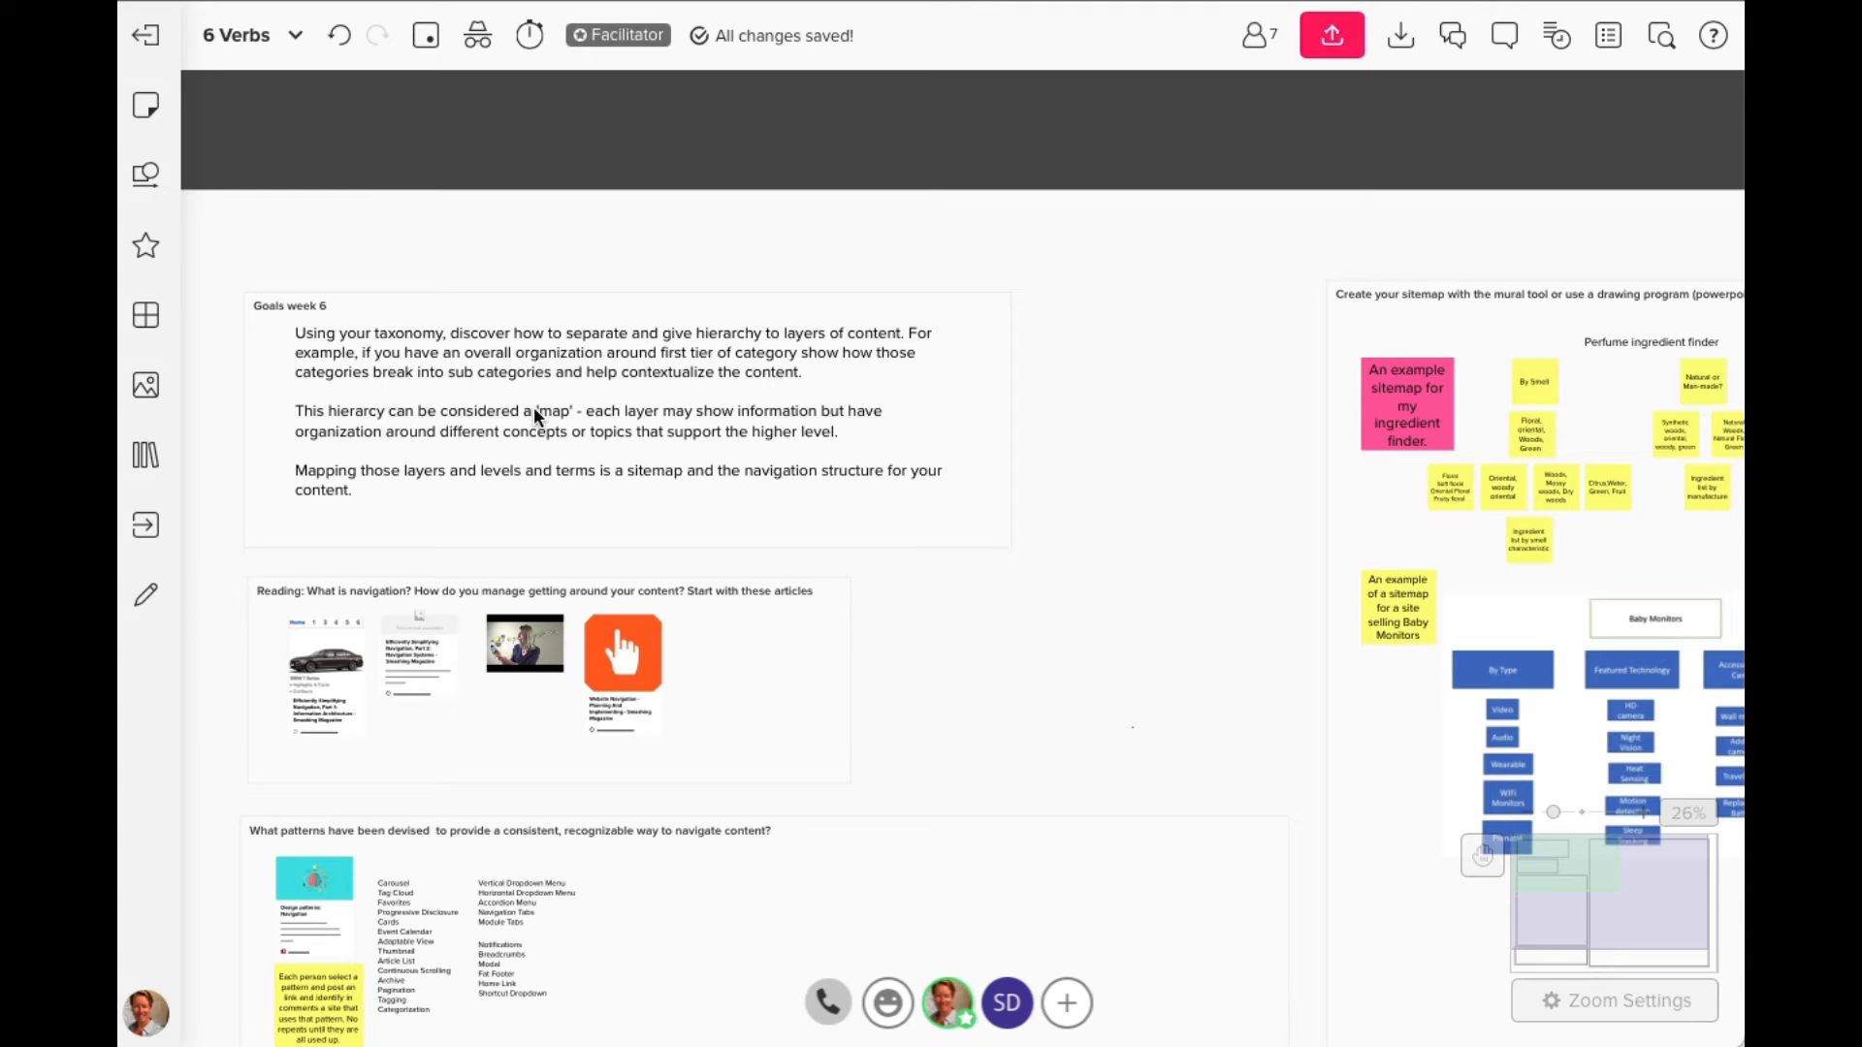
scroll(534, 406, right, 10)
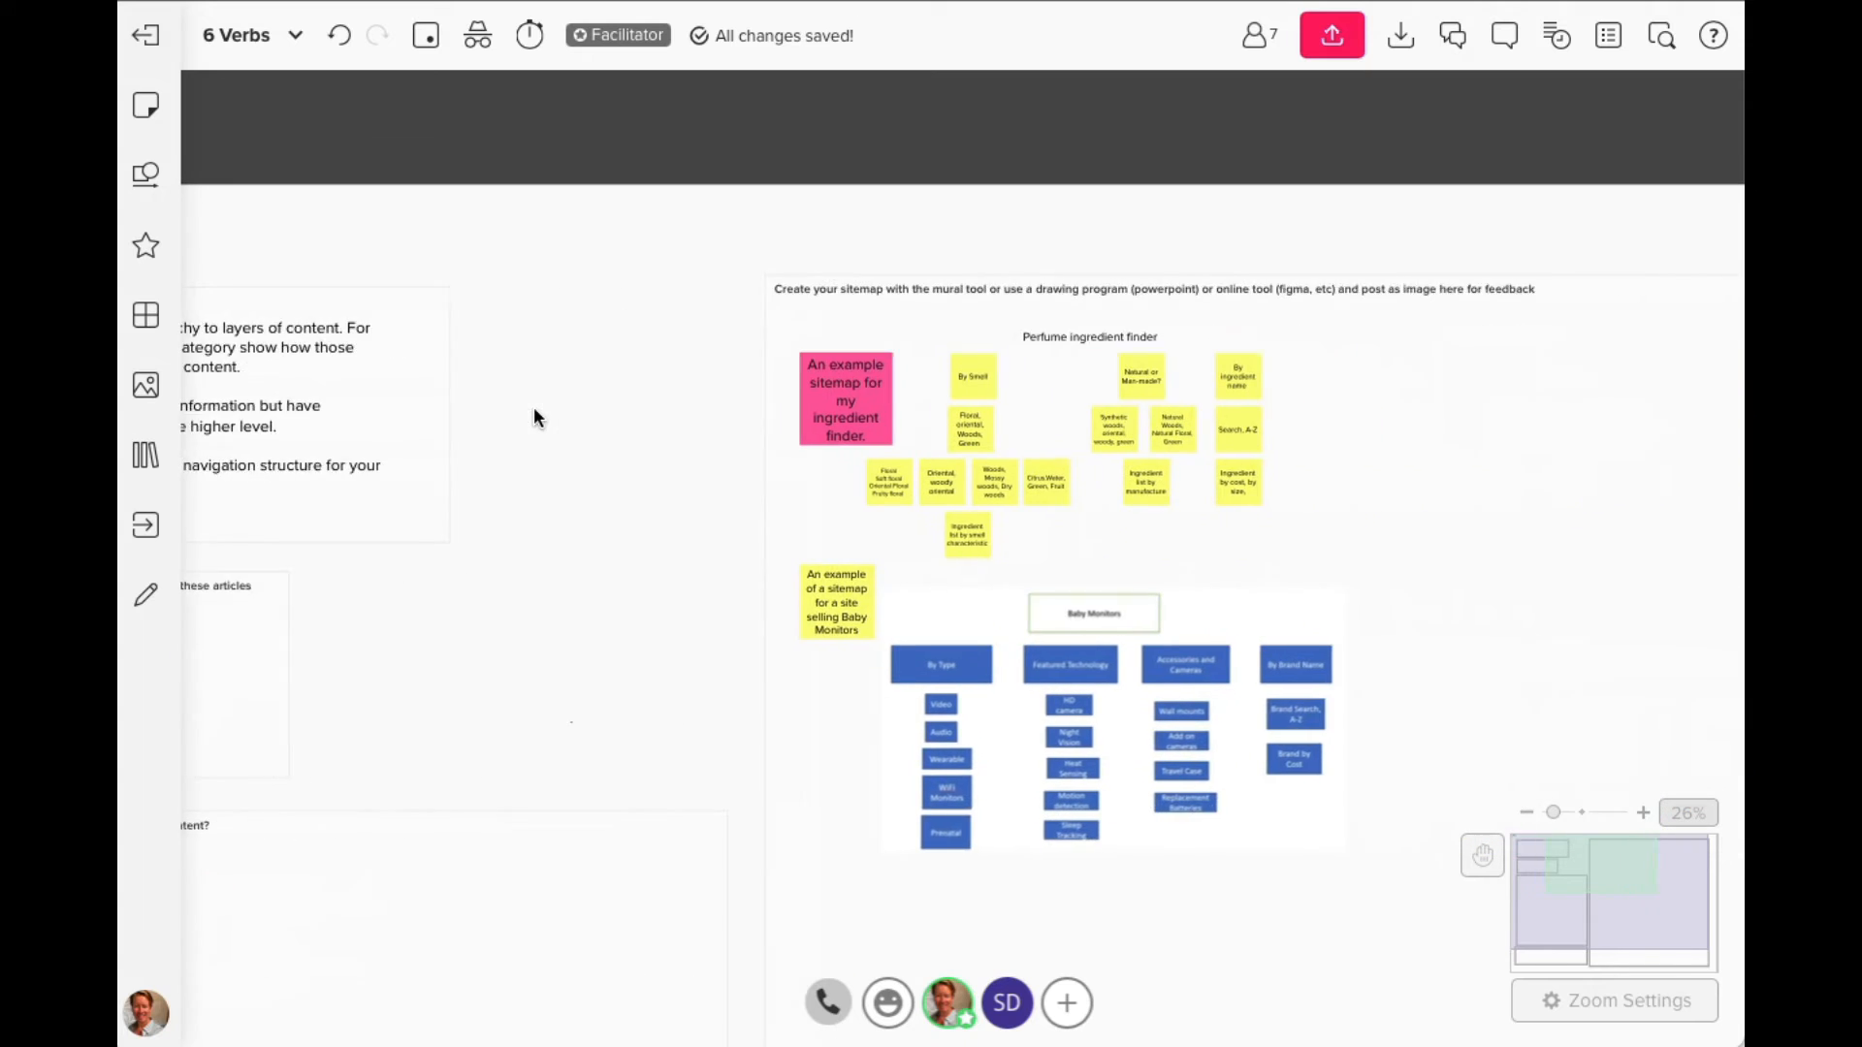
scroll(805, 679, up, 3)
scroll(804, 677, up, 2)
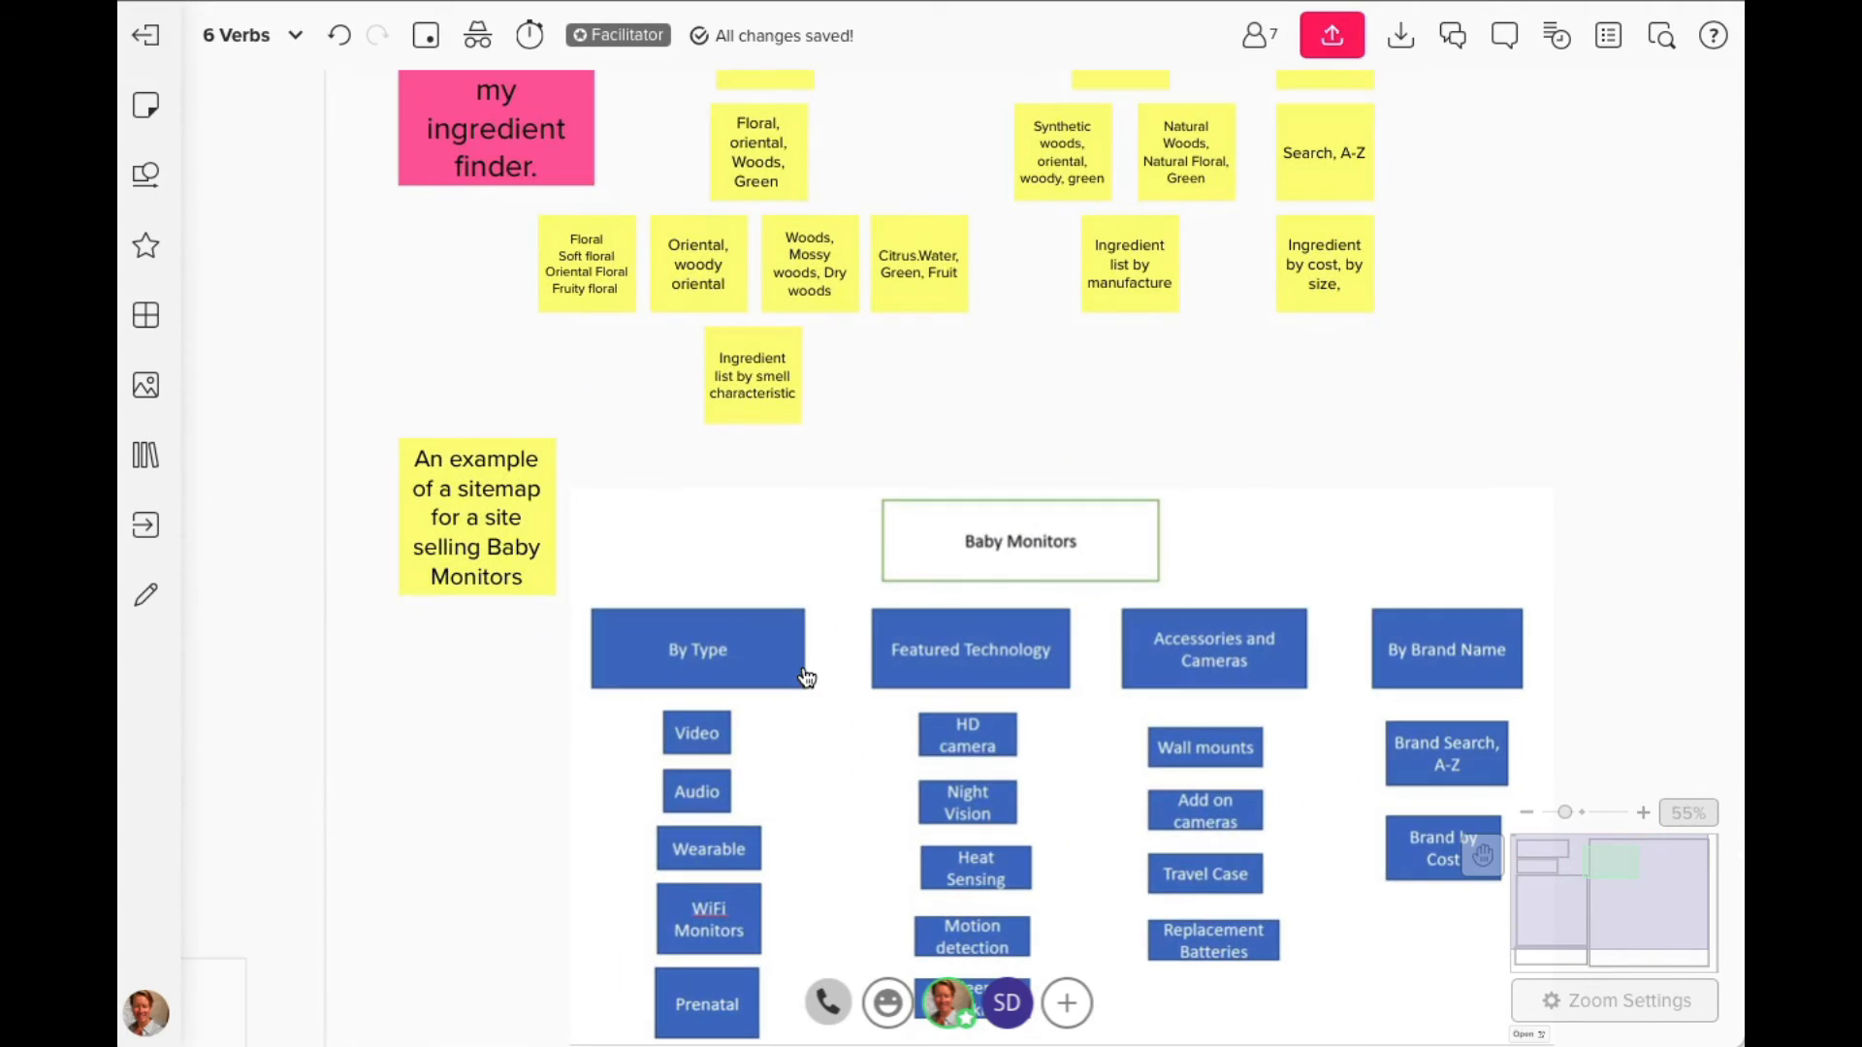
scroll(804, 678, down, 2)
scroll(804, 679, down, 2)
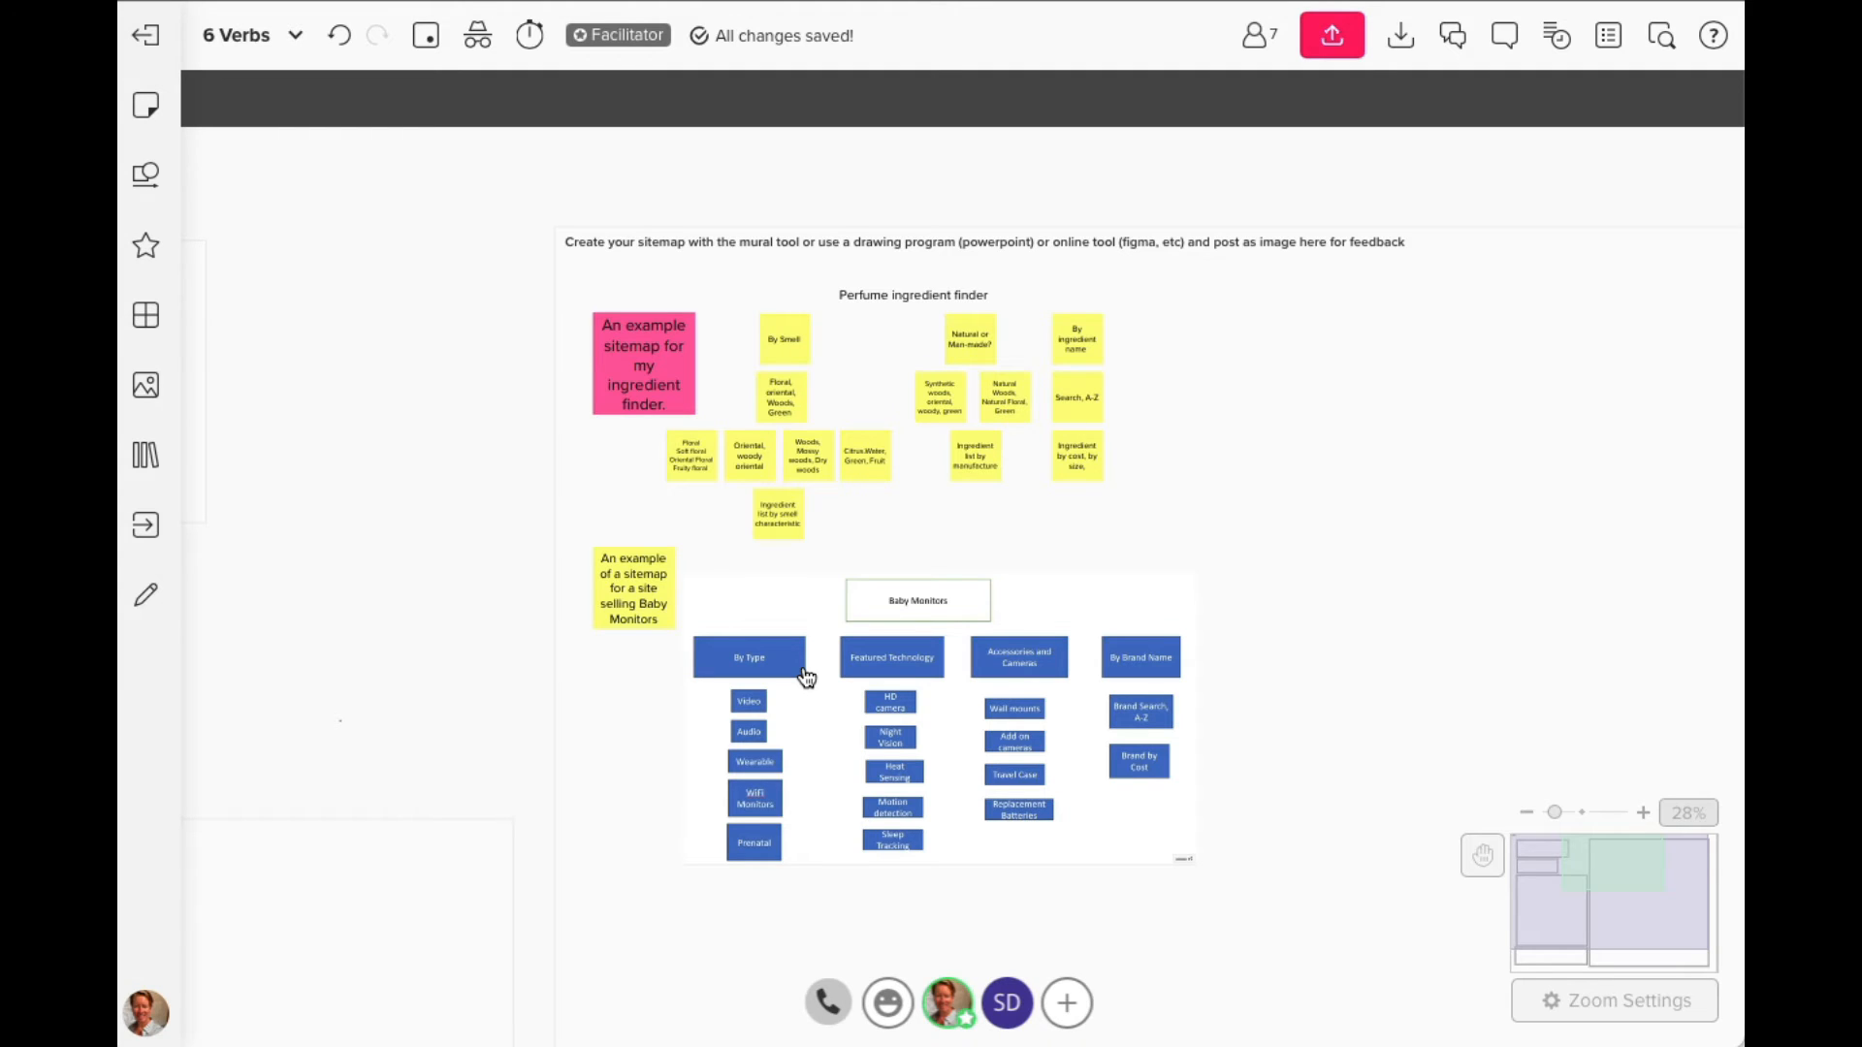
scroll(879, 468, up, 5)
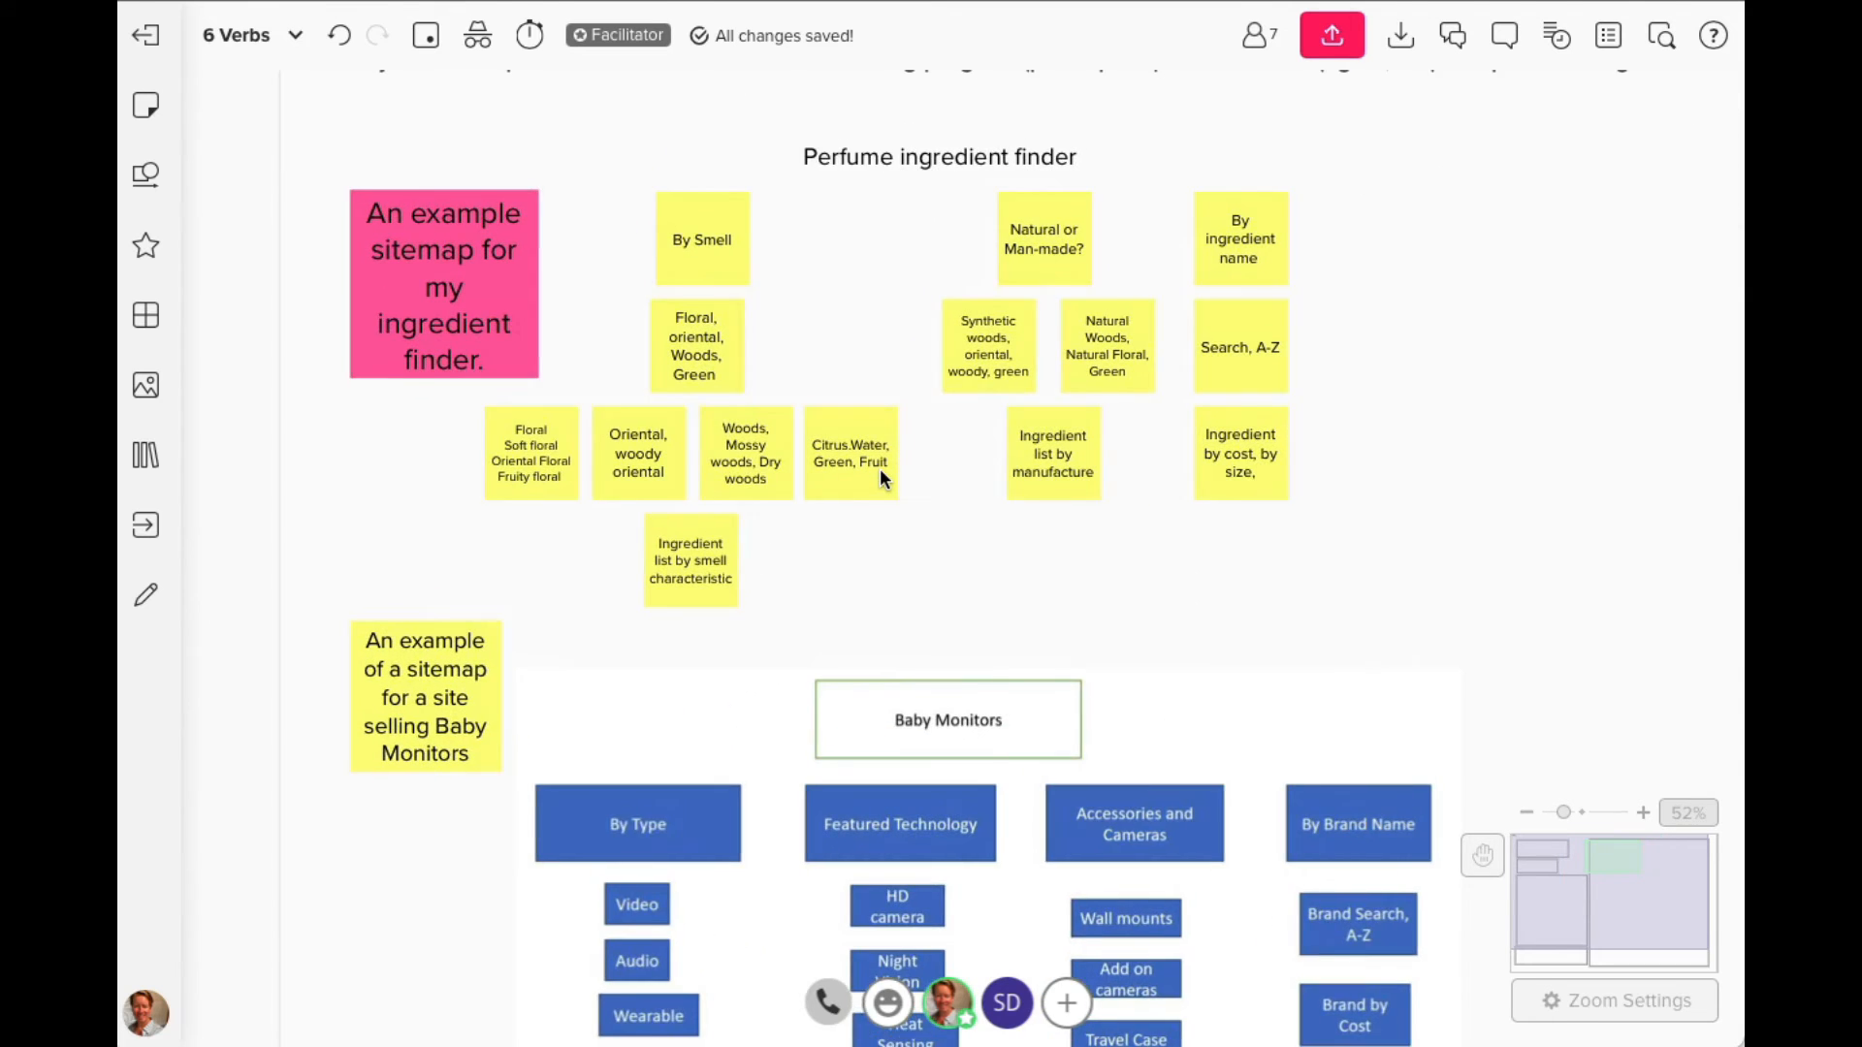
scroll(880, 469, up, 3)
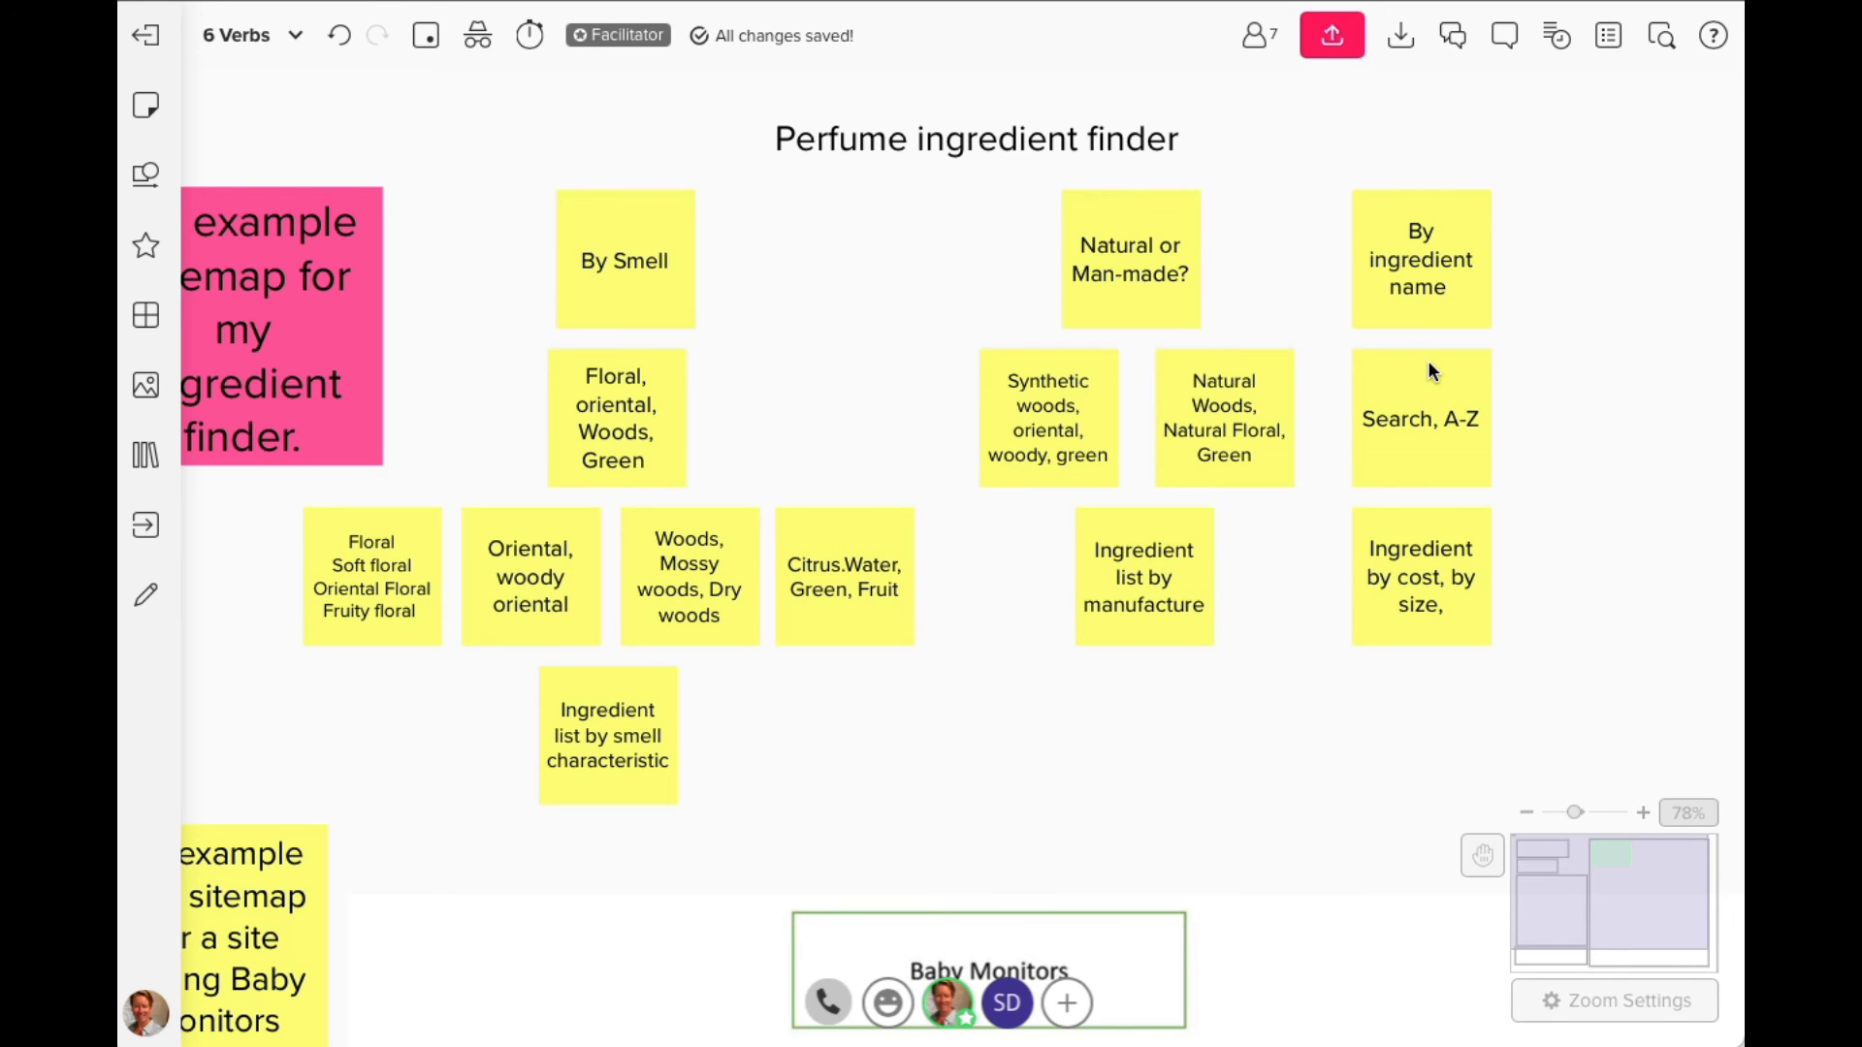
scroll(1427, 371, down, 3)
scroll(1428, 372, down, 3)
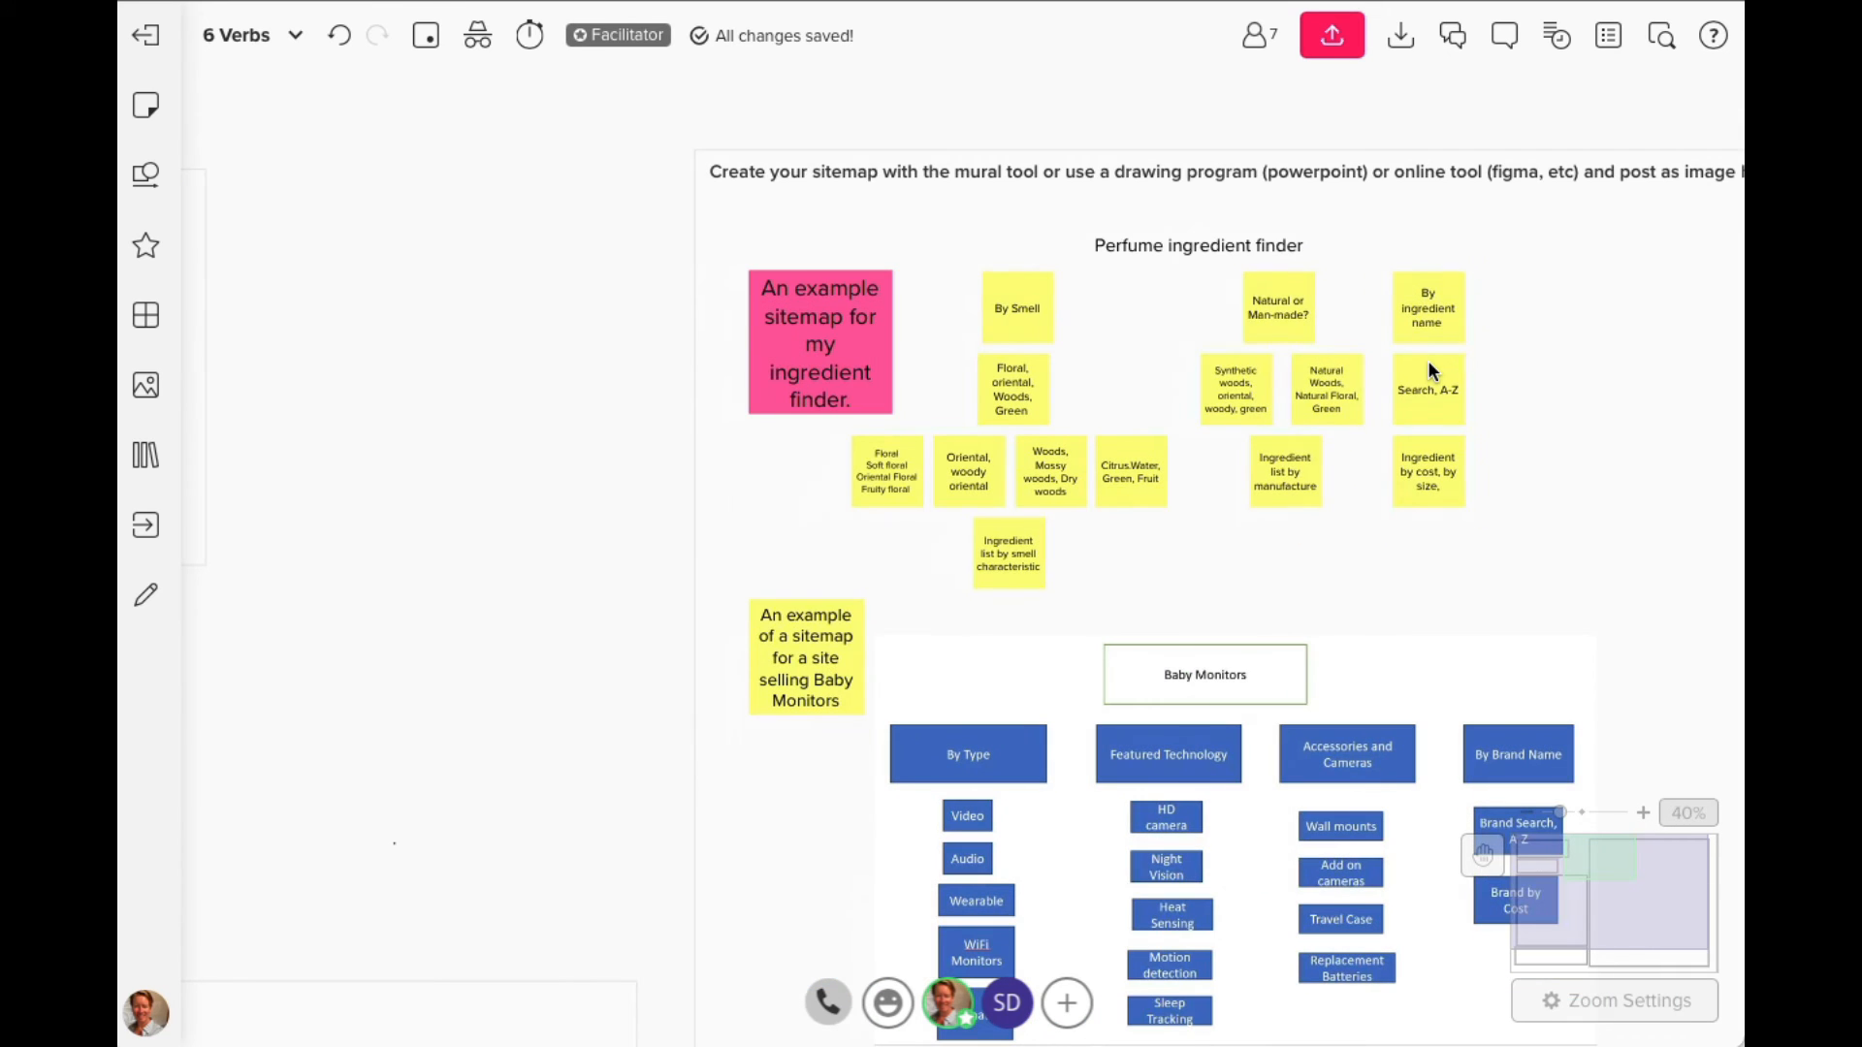
scroll(1428, 370, right, 5)
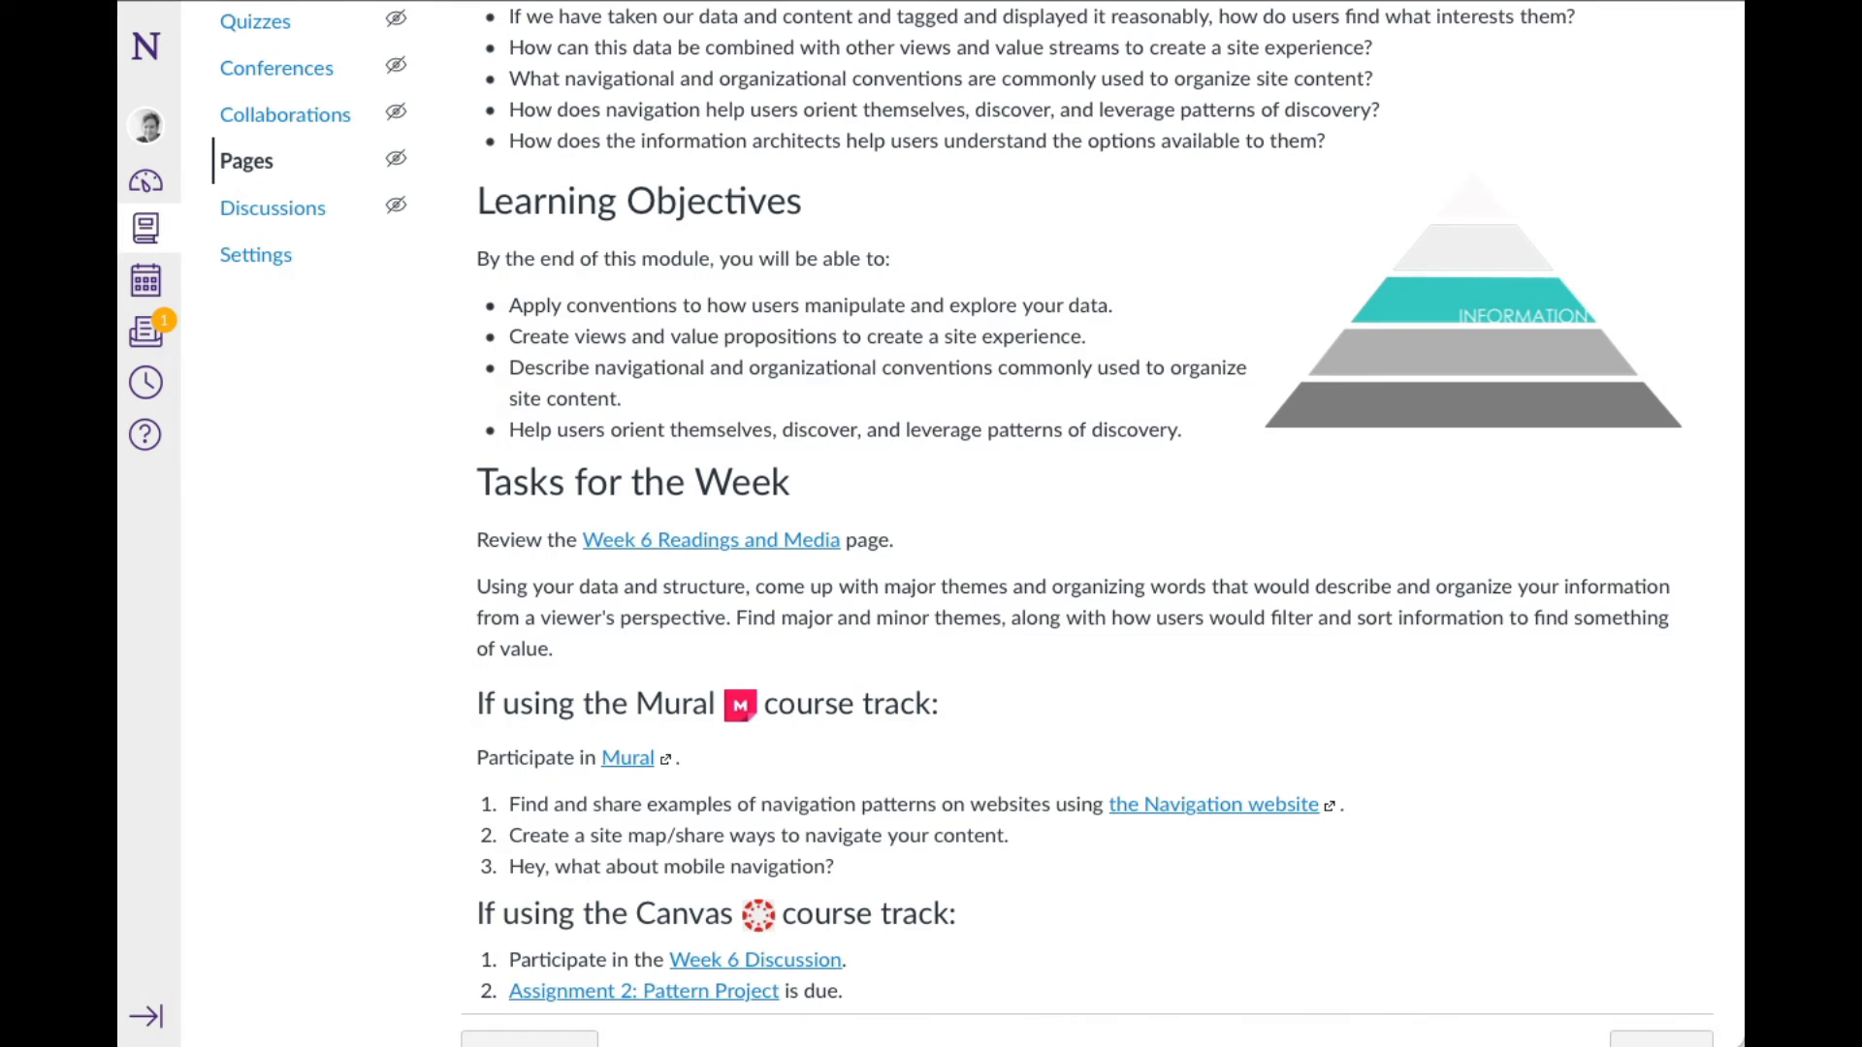
scroll(320, 291, up, 3)
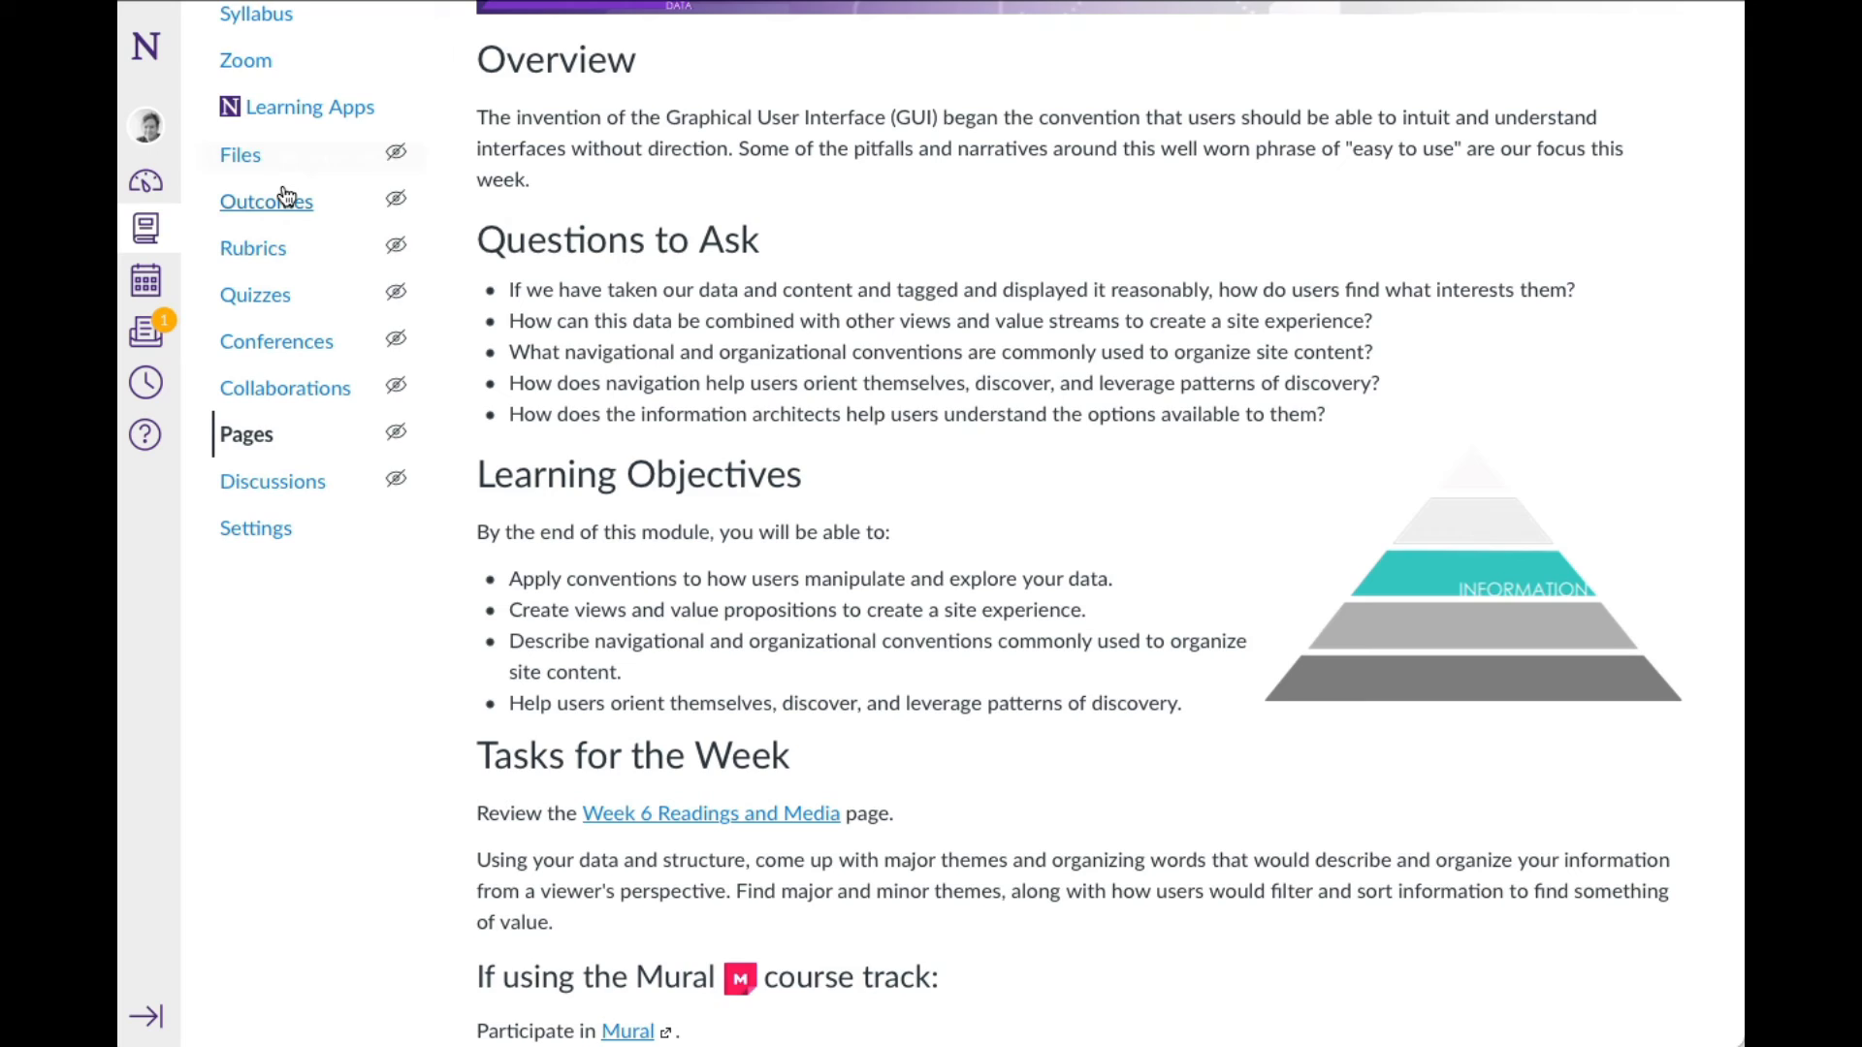
scroll(277, 195, up, 1)
scroll(286, 181, up, 1)
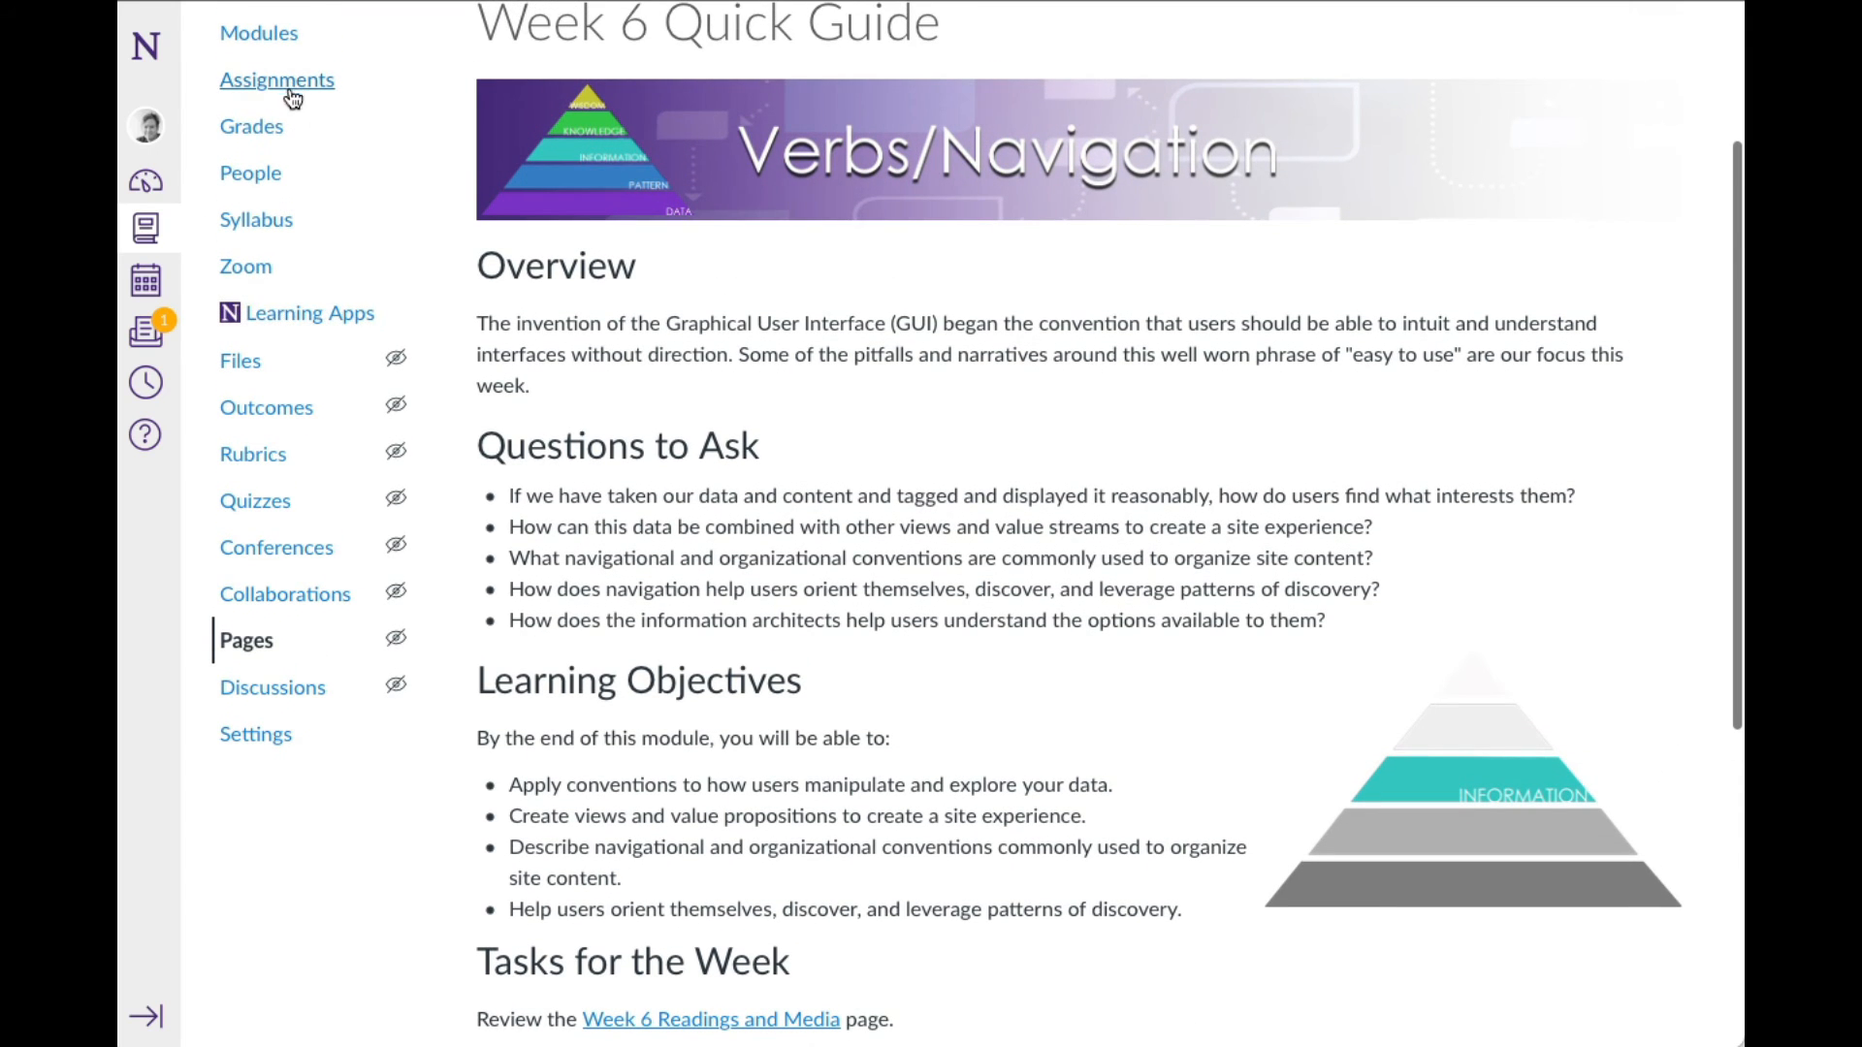
scroll(291, 98, up, 2)
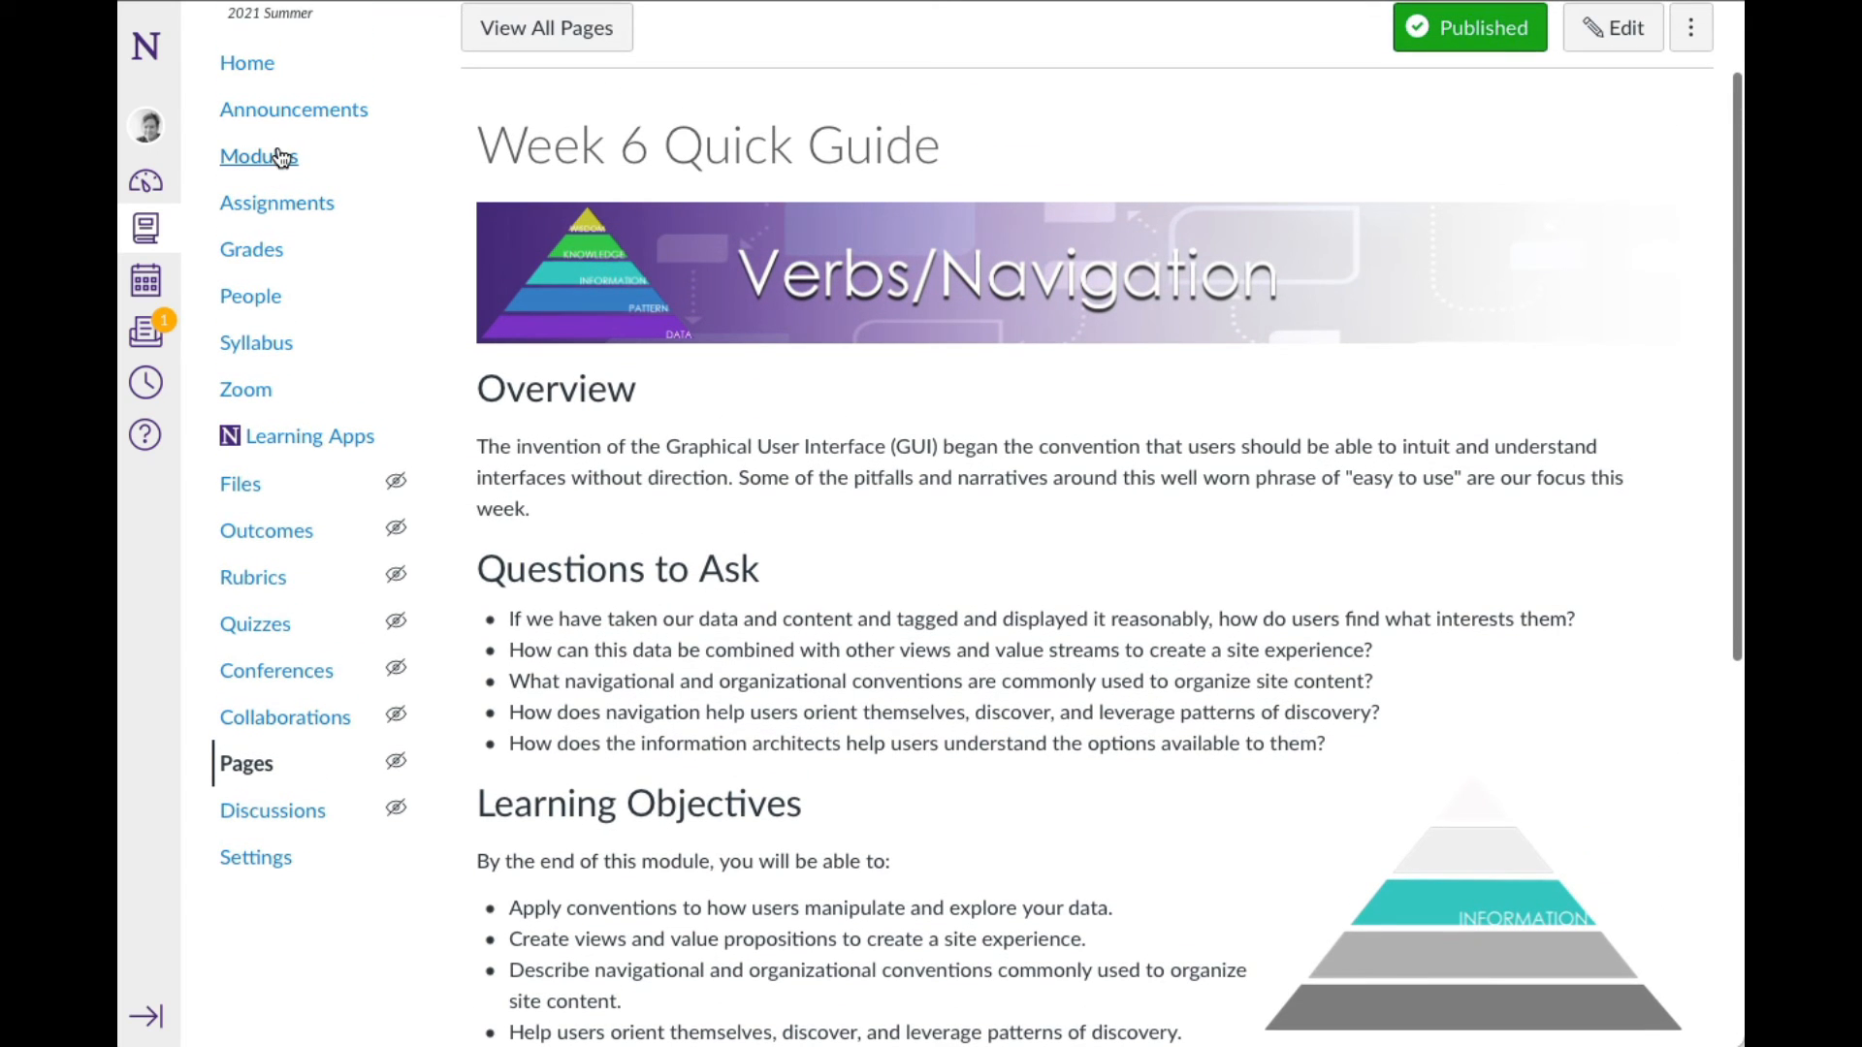
Open Assignment 3: Information Project from the course's Assignments list
click(293, 230)
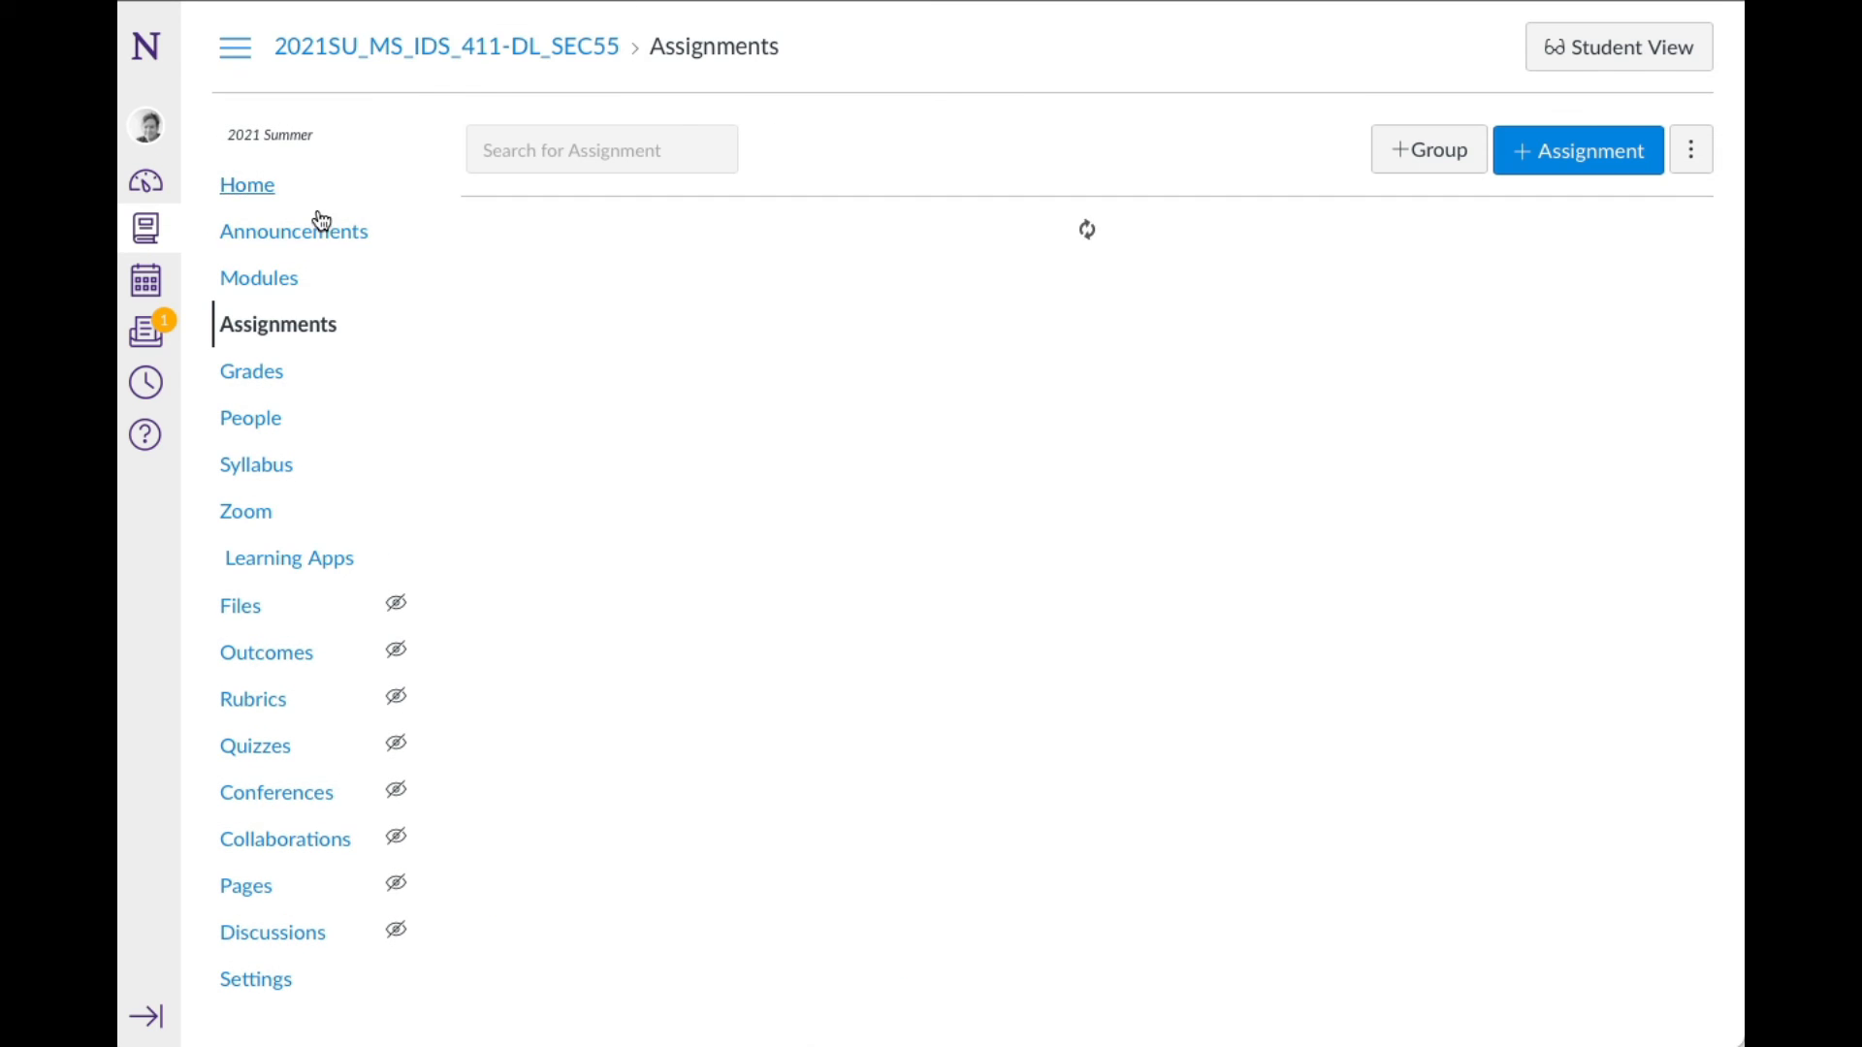
scroll(604, 533, down, 3)
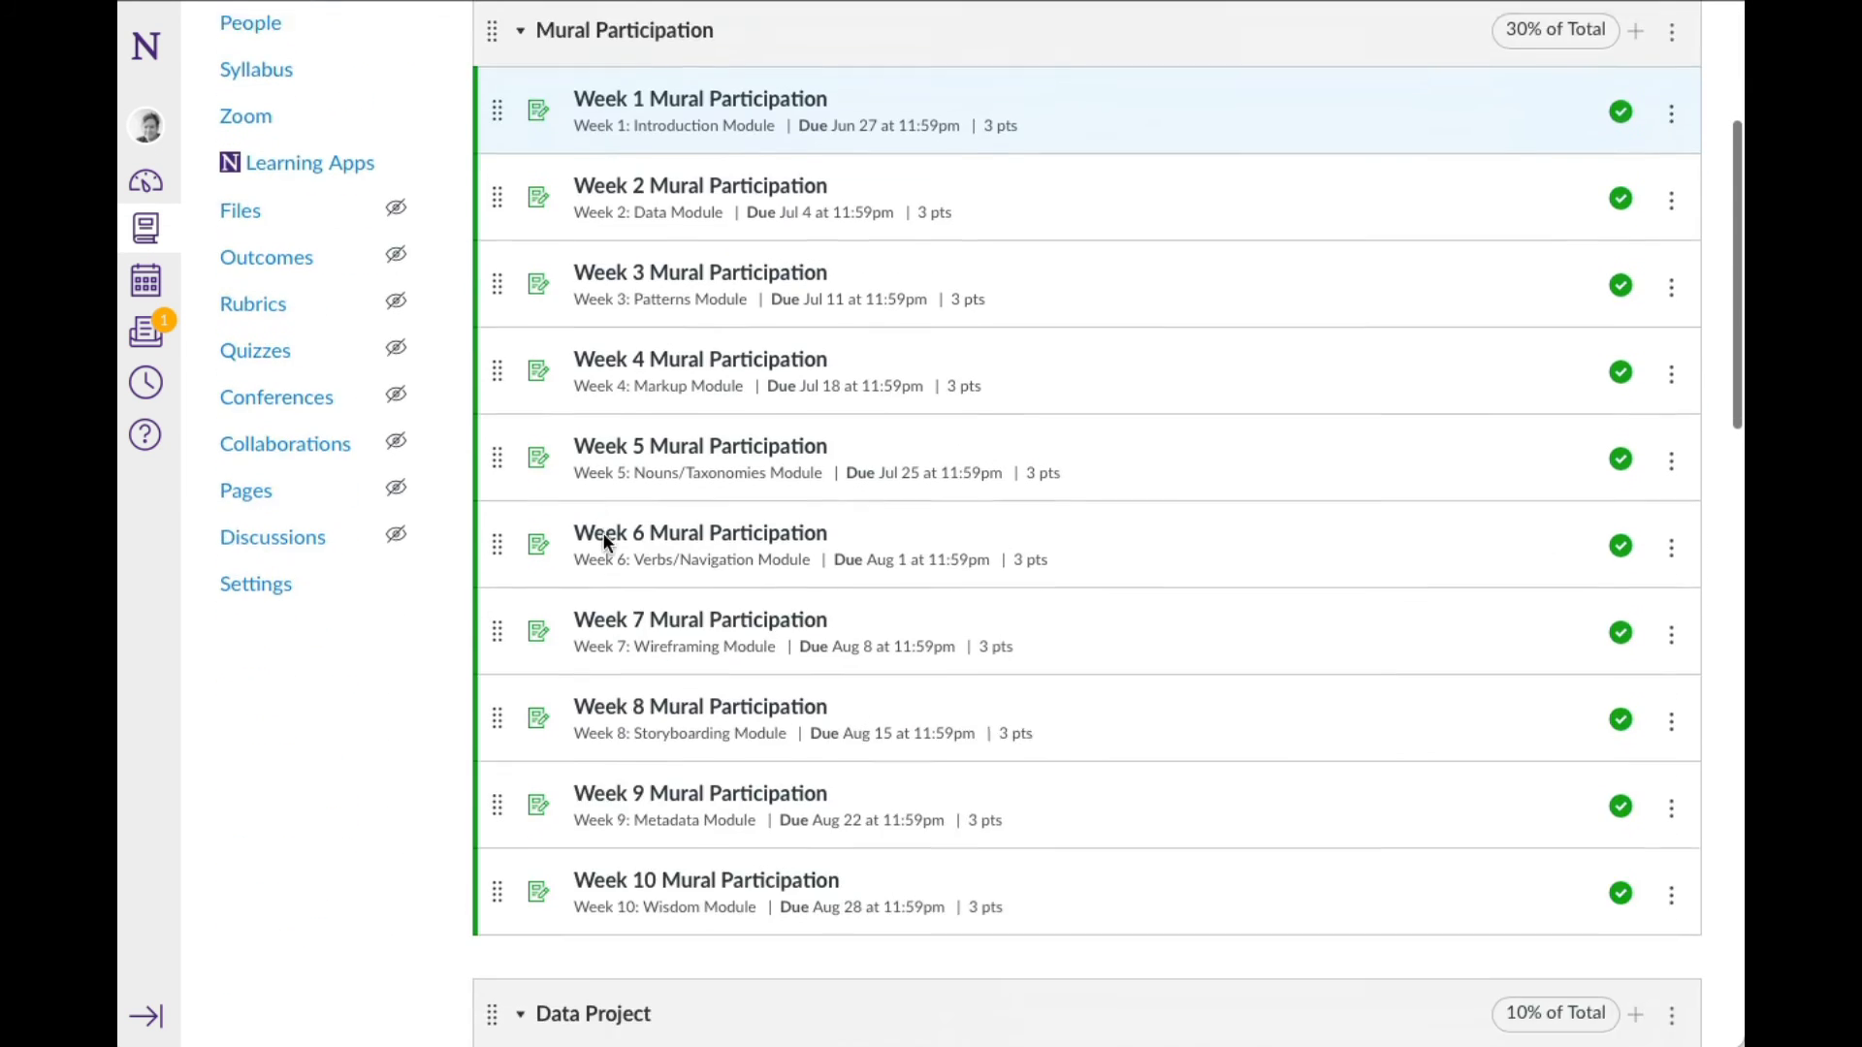
scroll(604, 532, down, 3)
scroll(604, 532, down, 2)
scroll(602, 541, down, 1)
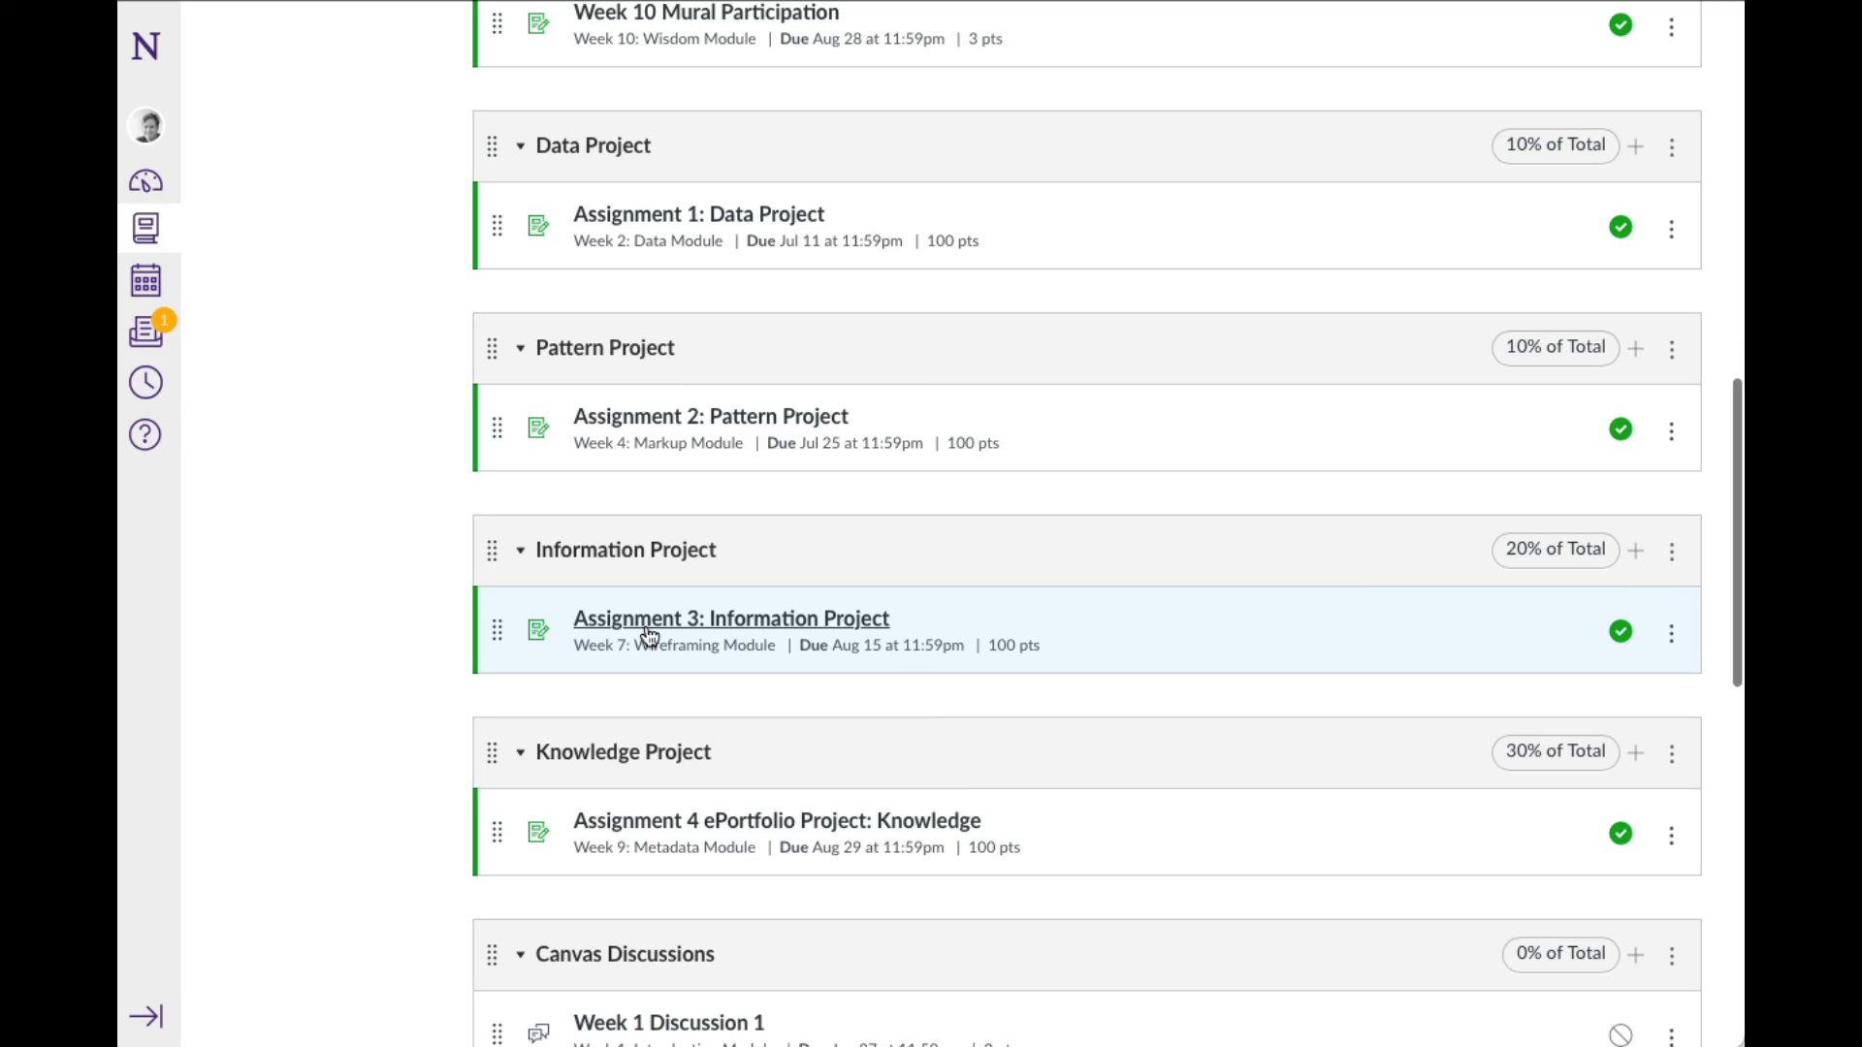
click(644, 625)
scroll(748, 582, down, 2)
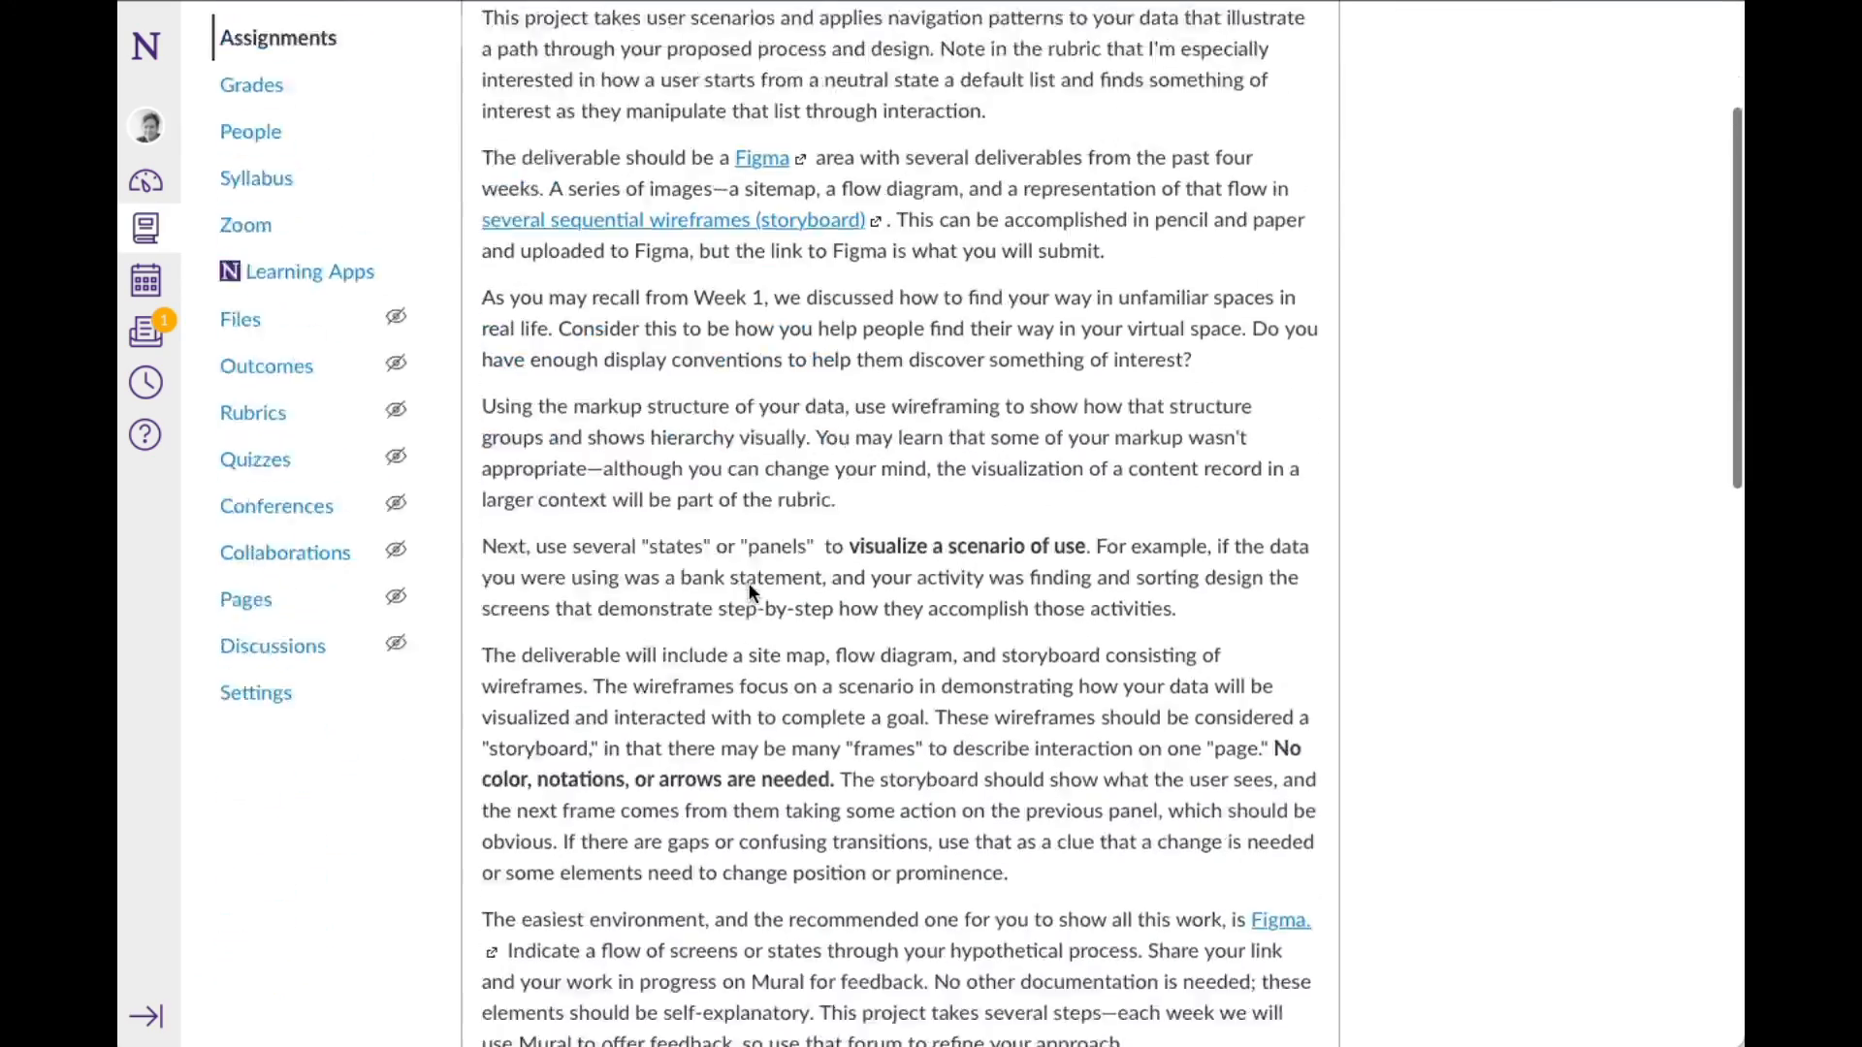
scroll(748, 583, down, 2)
scroll(747, 582, up, 2)
scroll(748, 582, up, 2)
scroll(748, 582, down, 3)
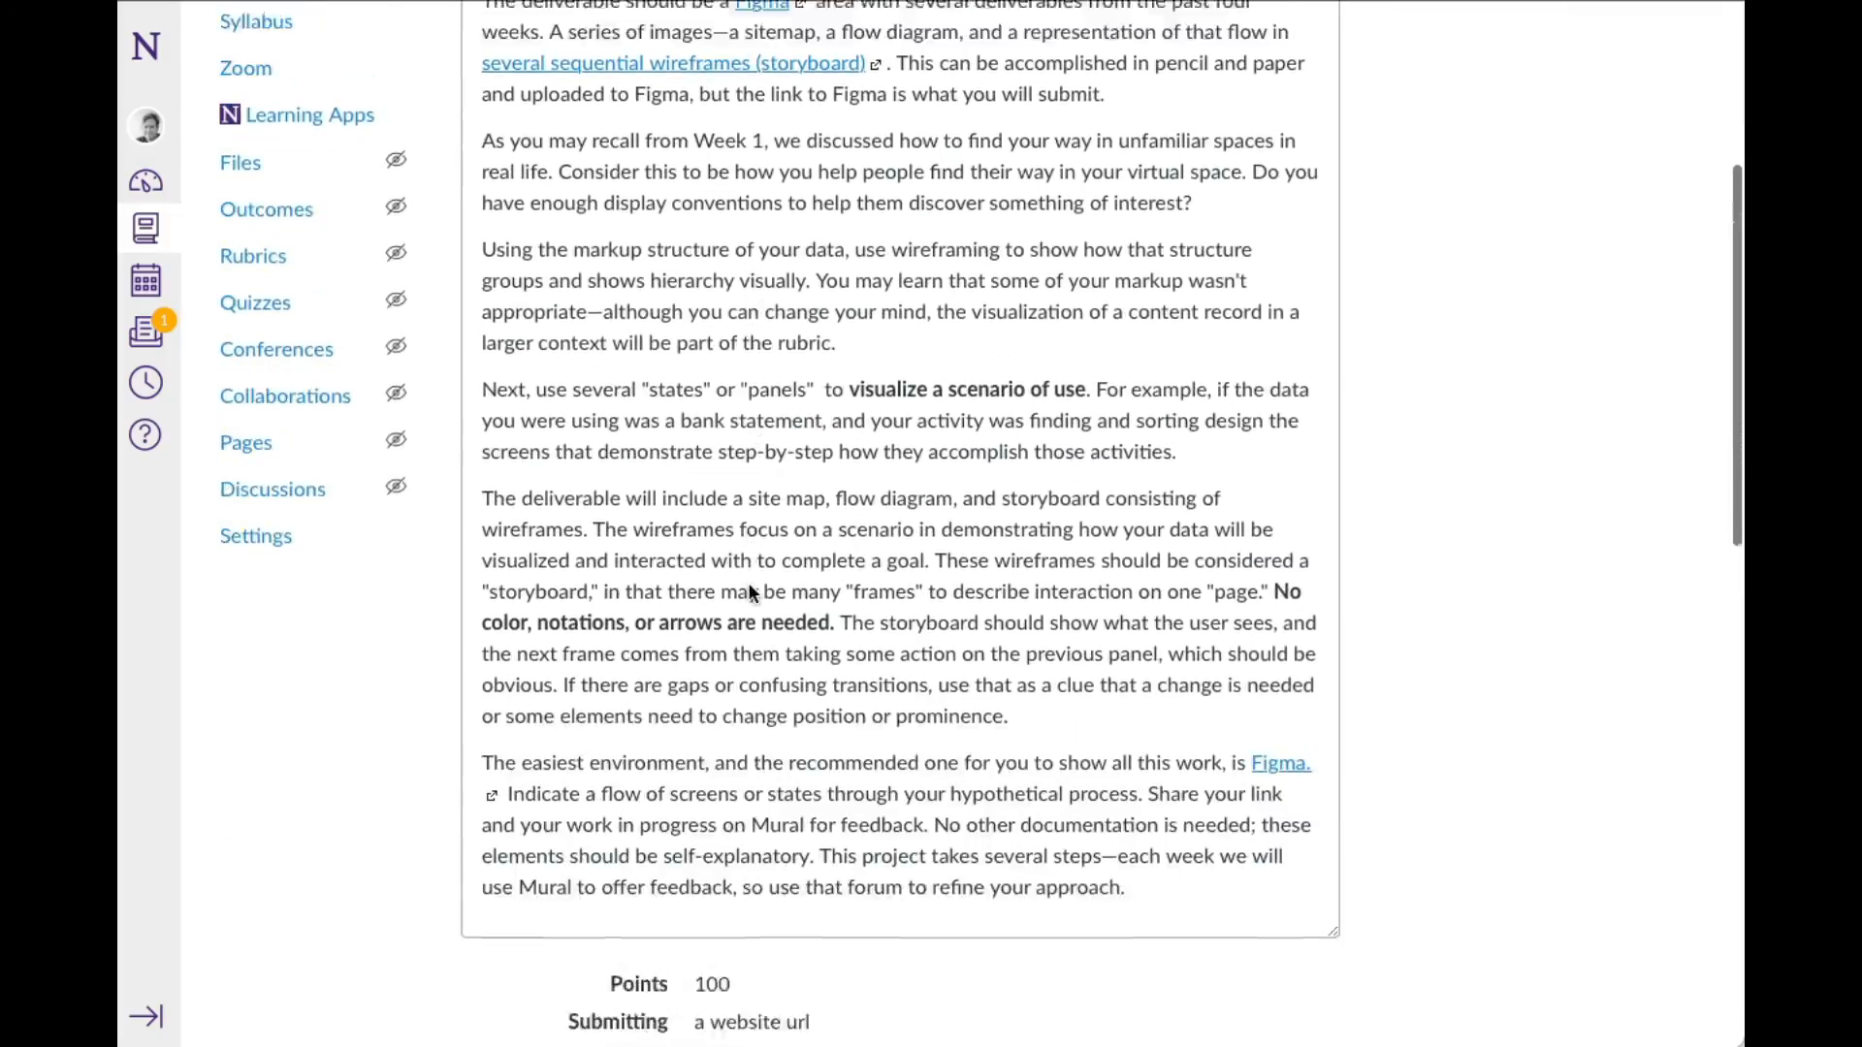
scroll(748, 582, up, 1)
scroll(751, 582, up, 2)
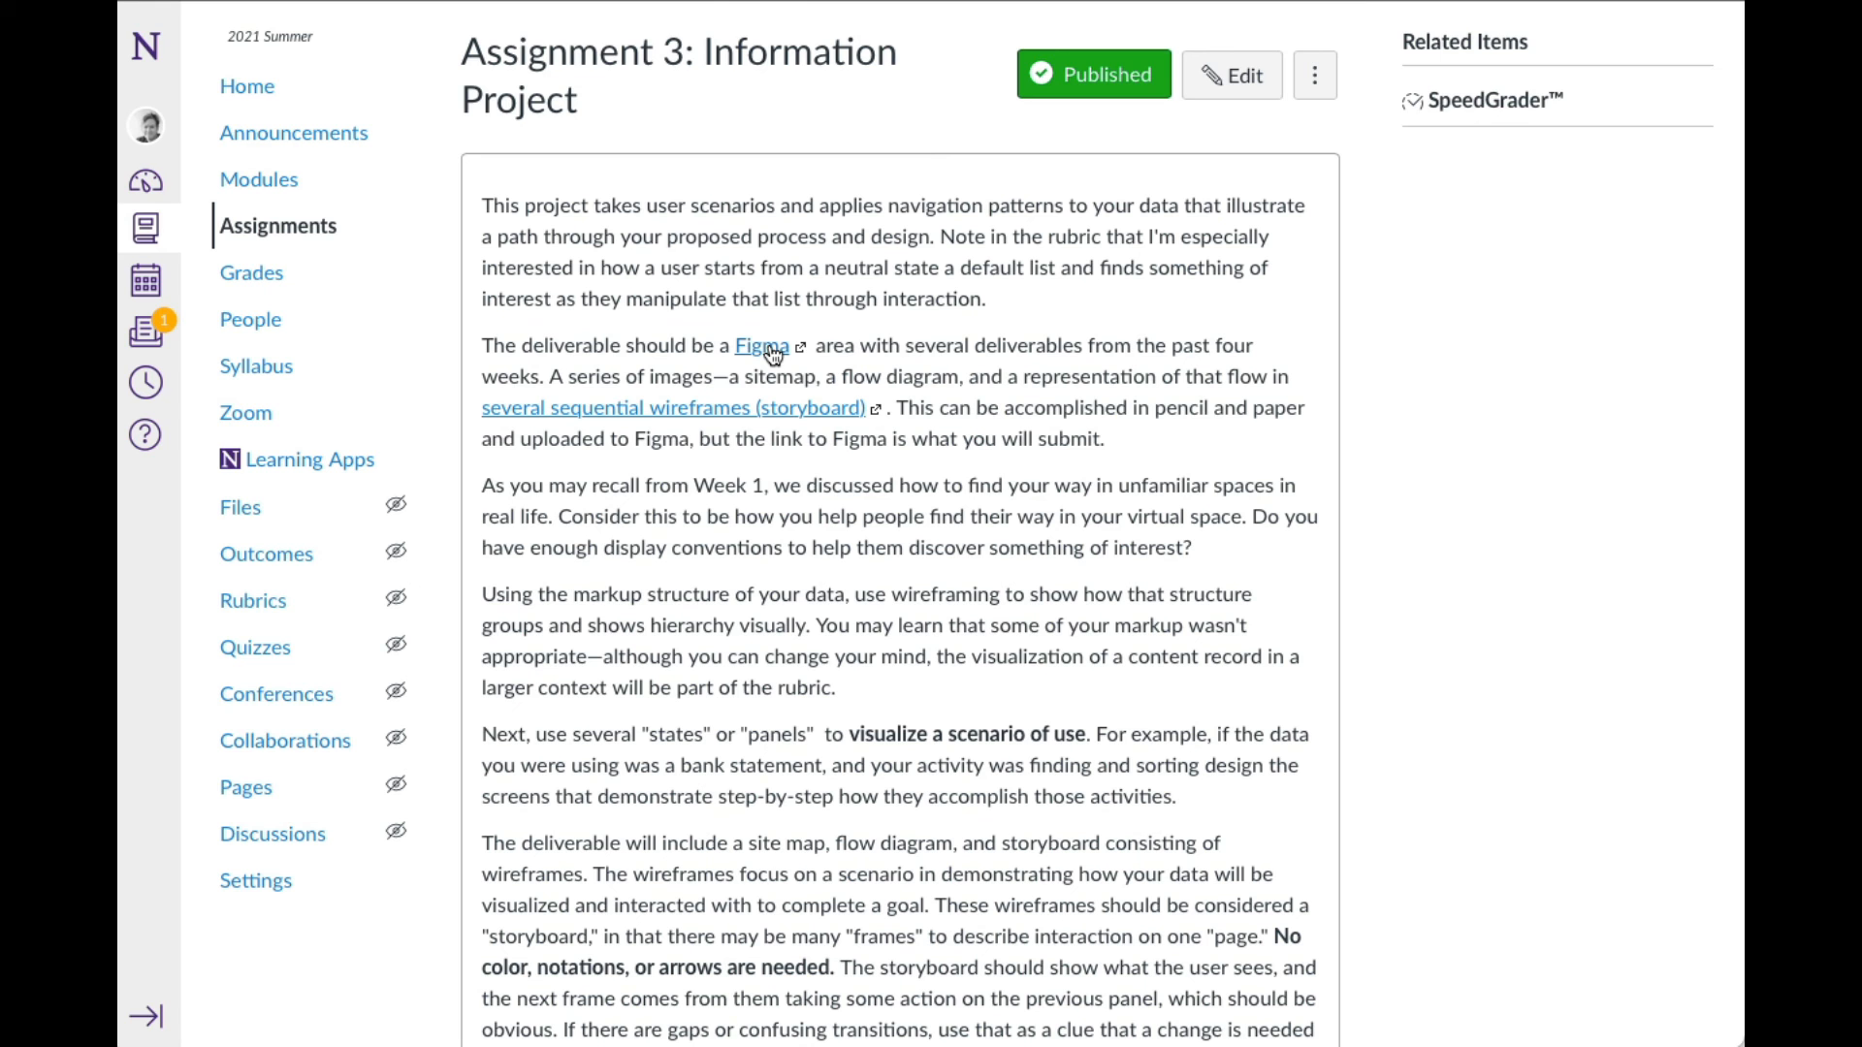
scroll(771, 356, down, 1)
scroll(772, 355, down, 2)
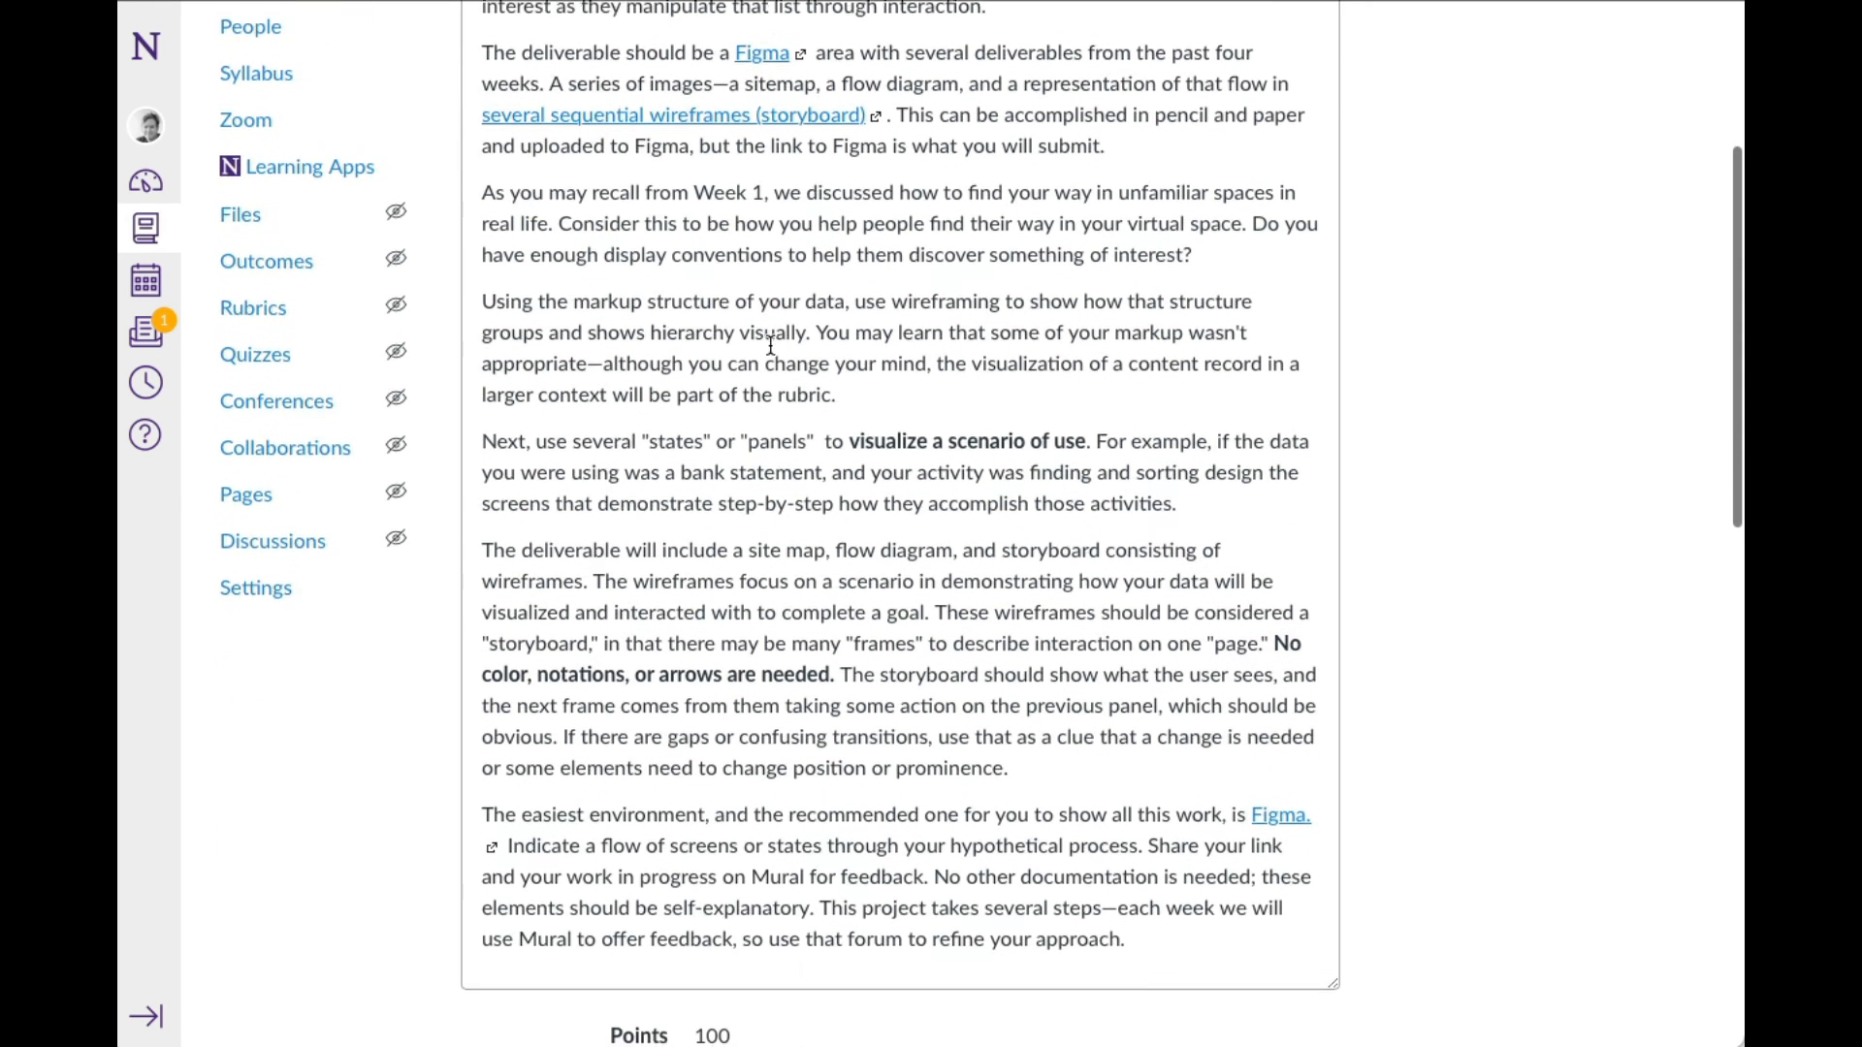
scroll(770, 344, down, 1)
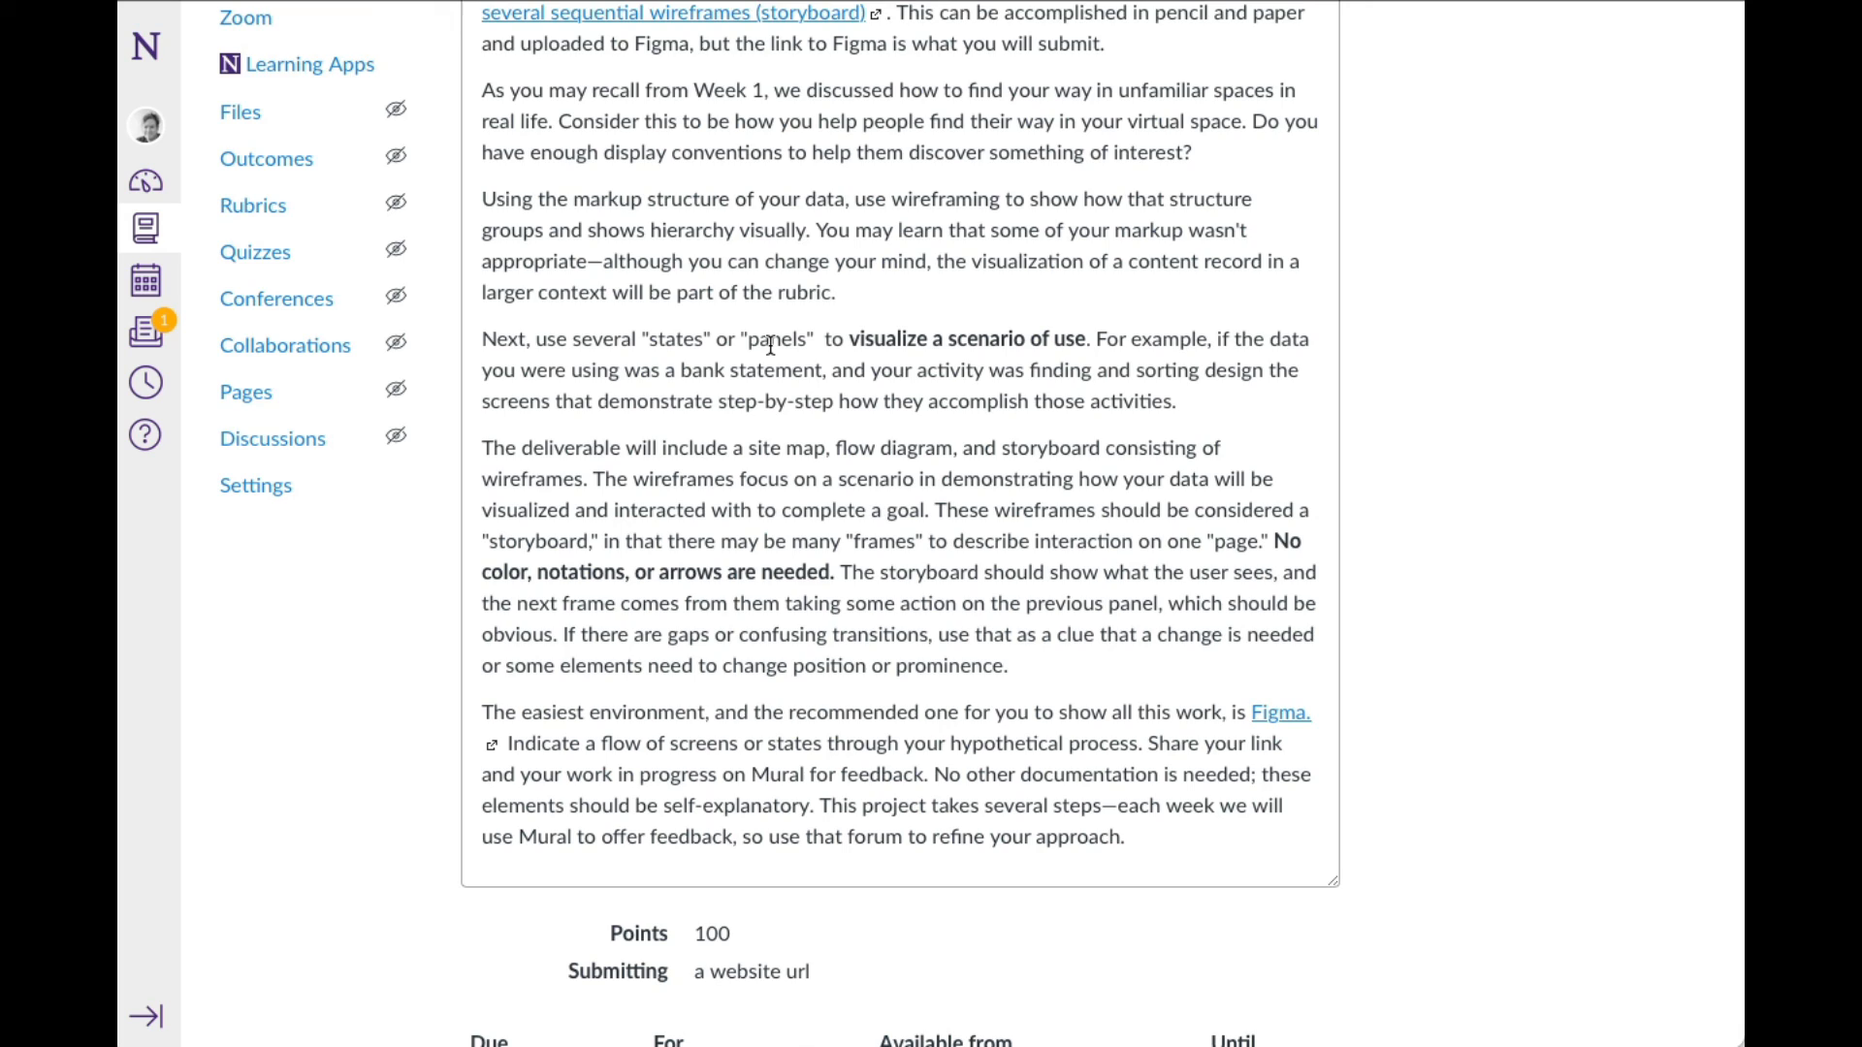
scroll(770, 343, down, 1)
scroll(771, 344, down, 1)
scroll(770, 343, down, 2)
scroll(770, 344, down, 1)
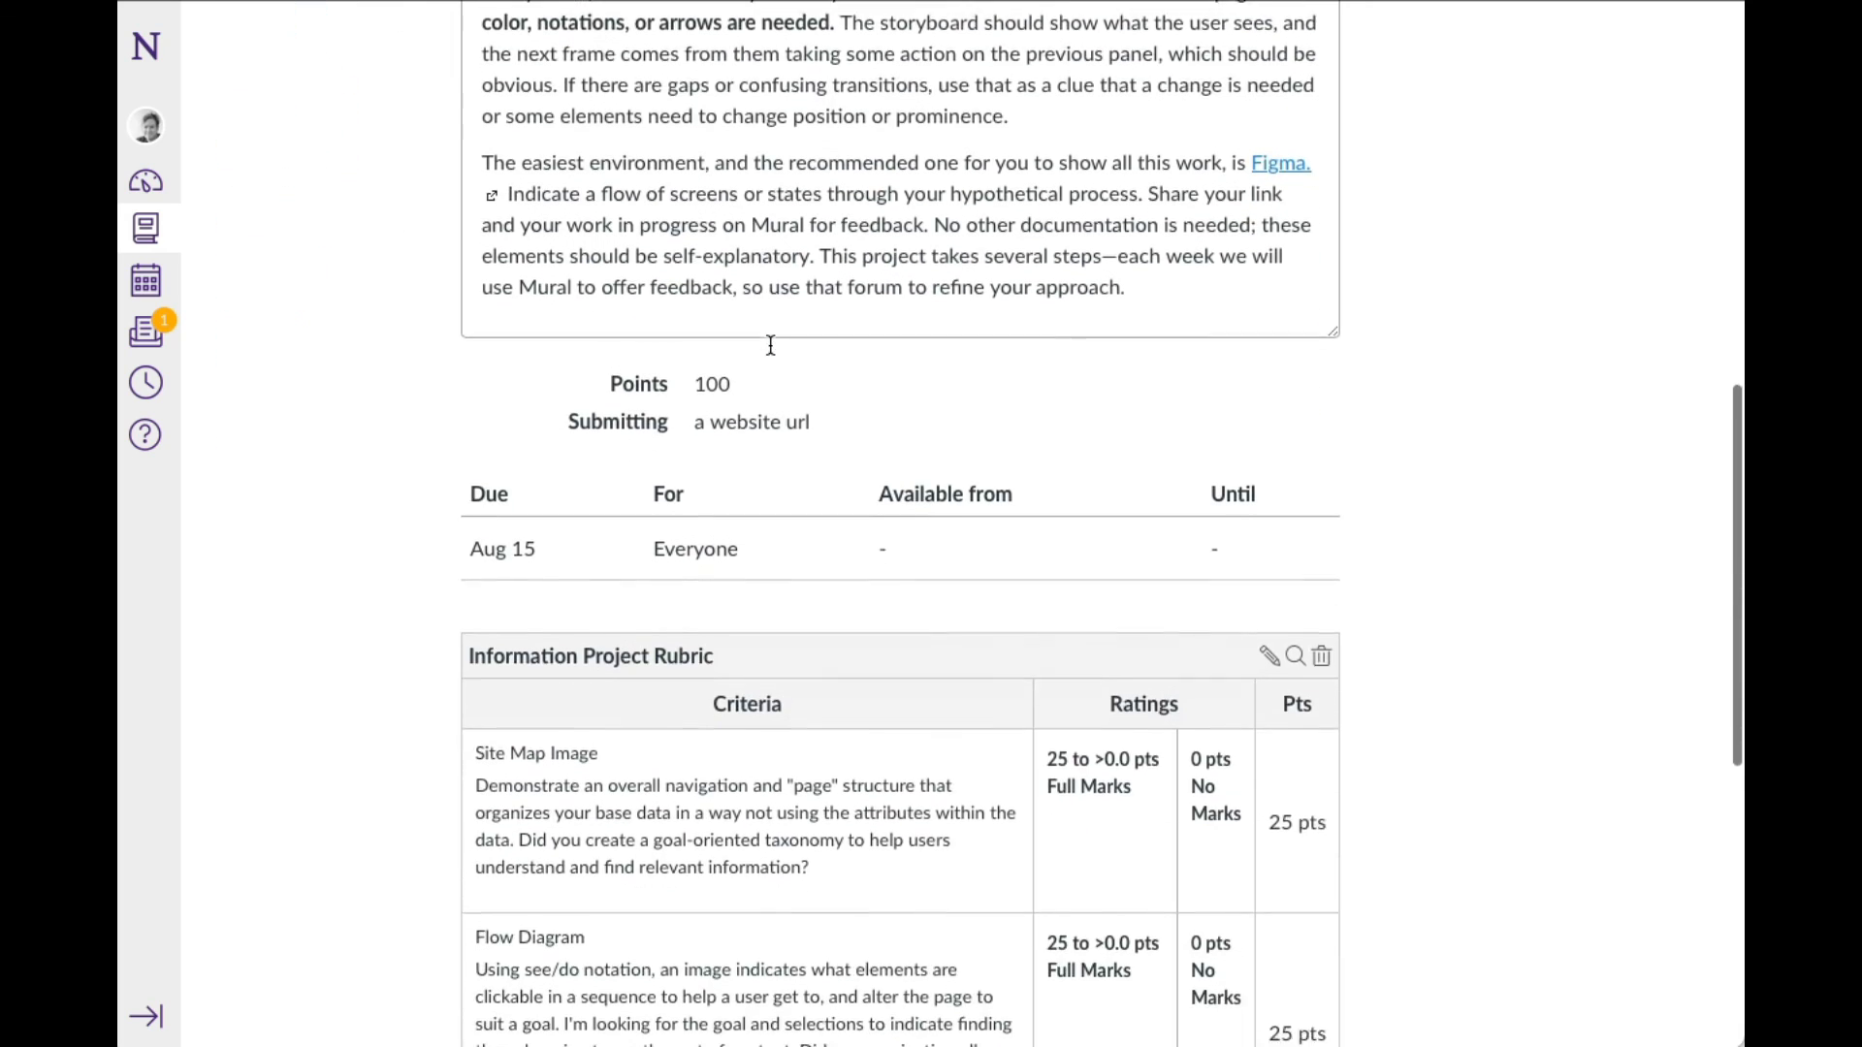
scroll(770, 345, down, 1)
scroll(770, 345, down, 2)
scroll(770, 344, down, 1)
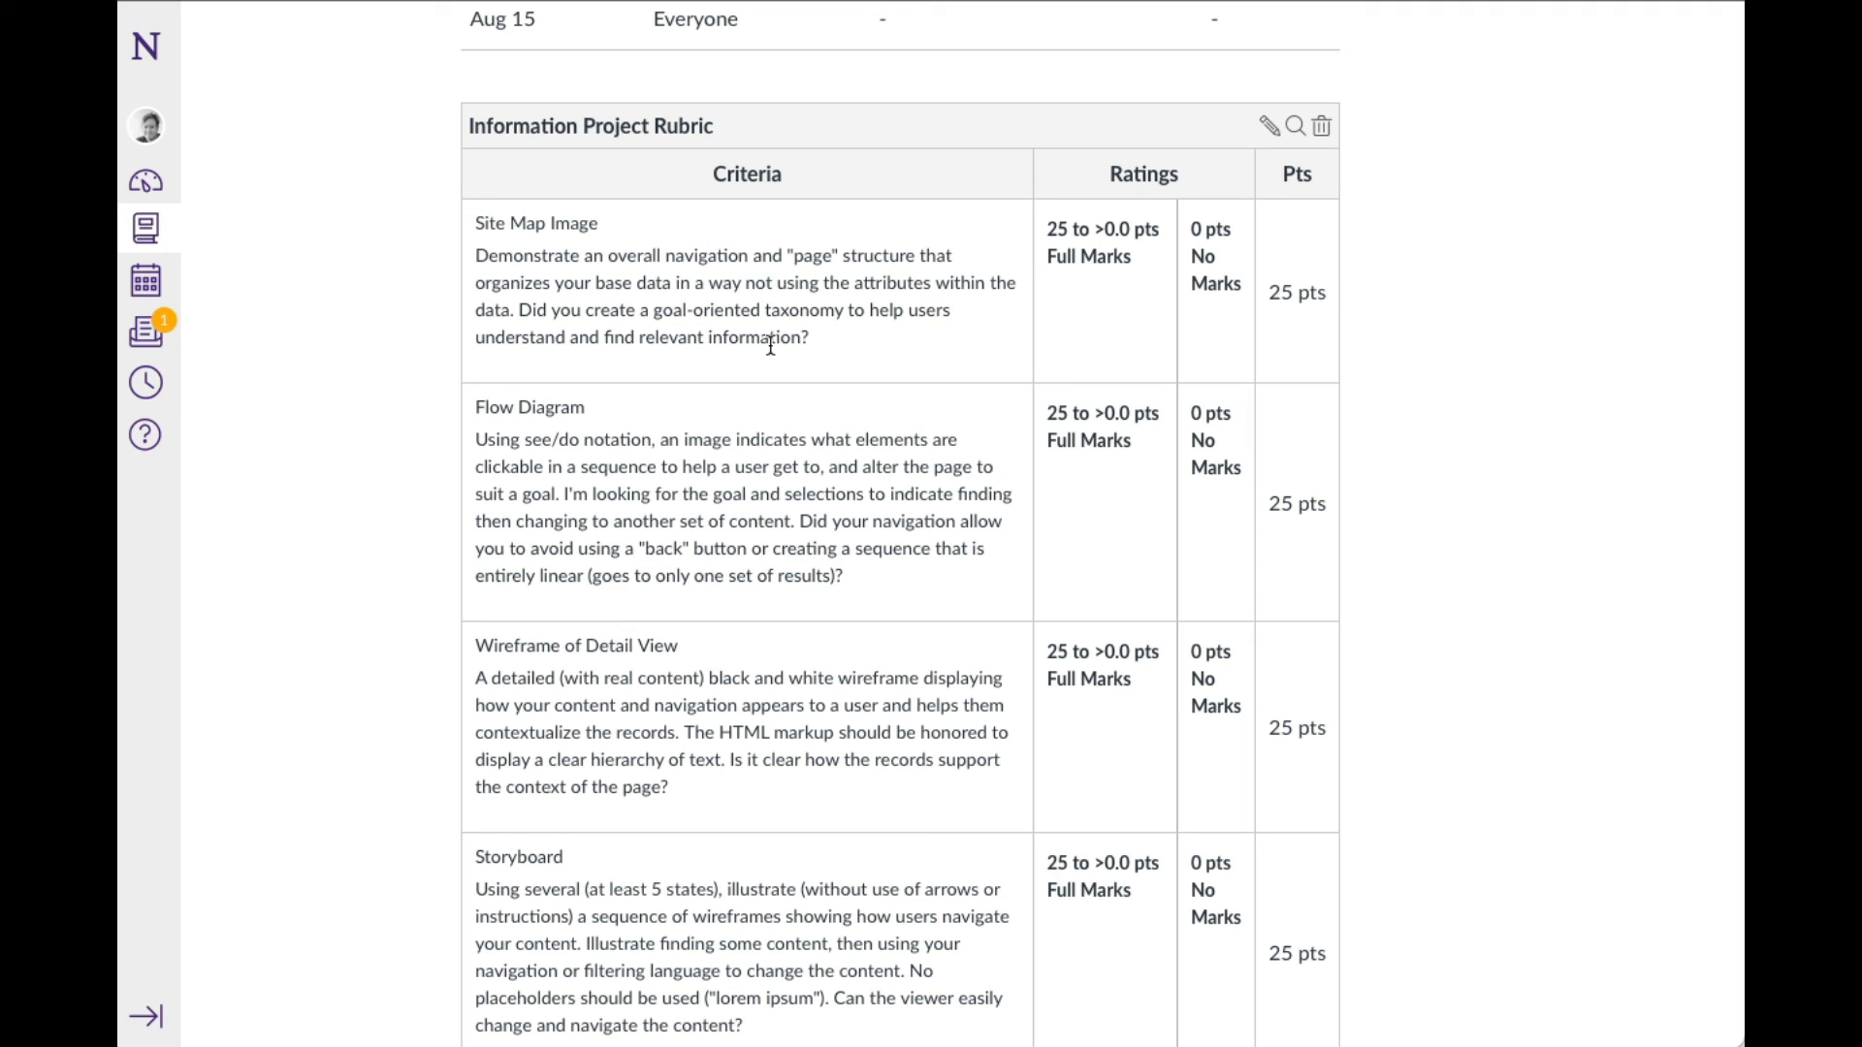
scroll(773, 349, down, 2)
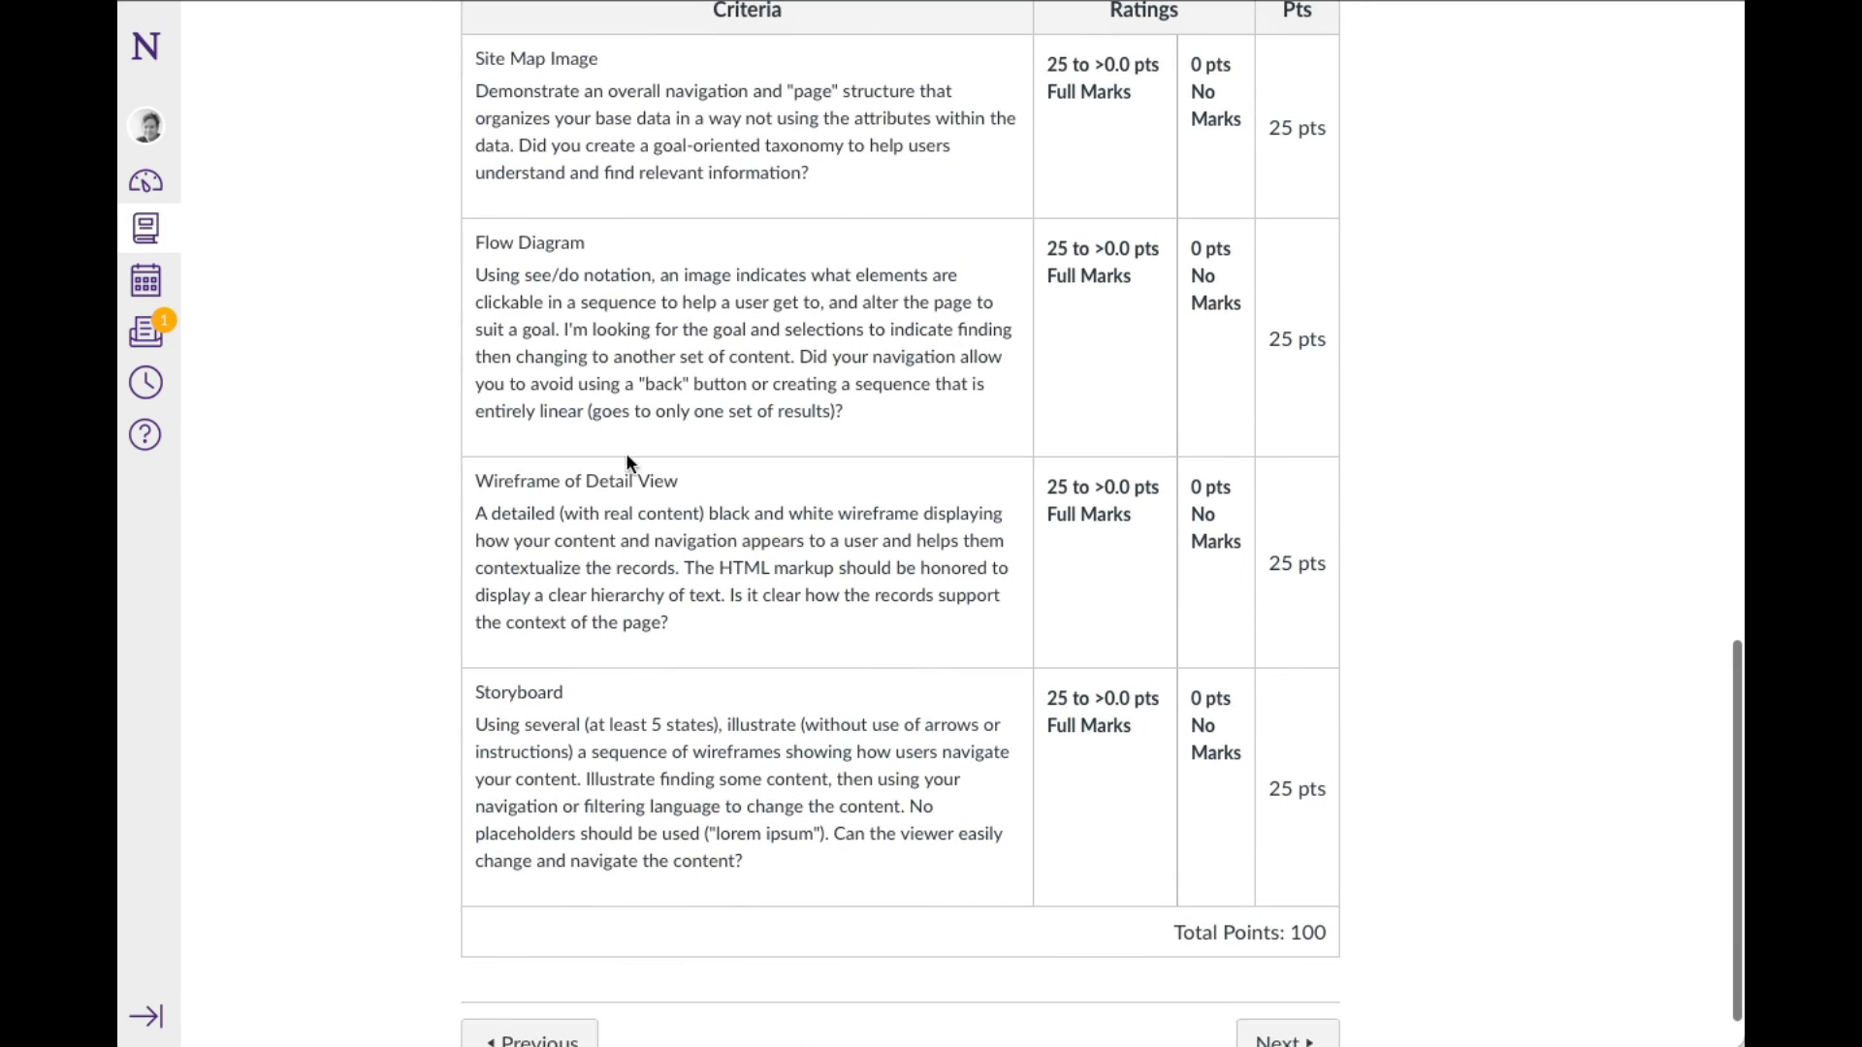
scroll(963, 340, up, 3)
scroll(931, 393, up, 1)
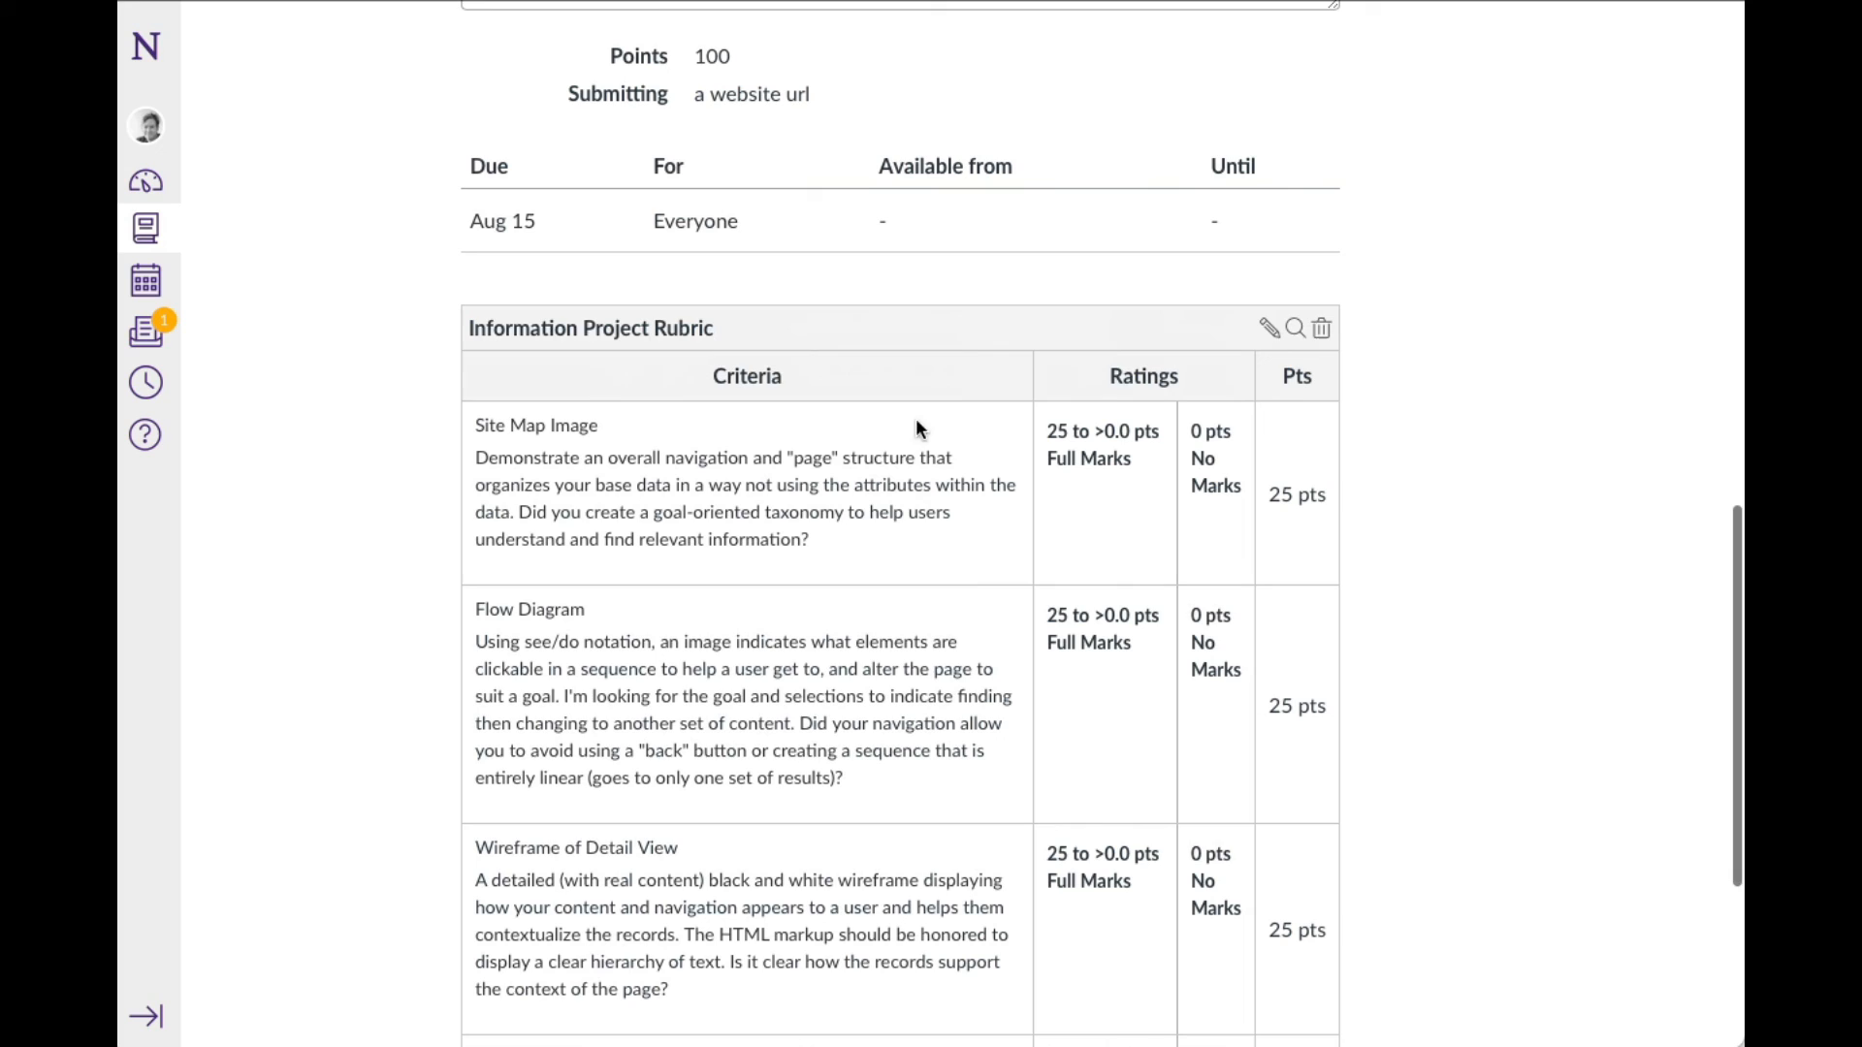